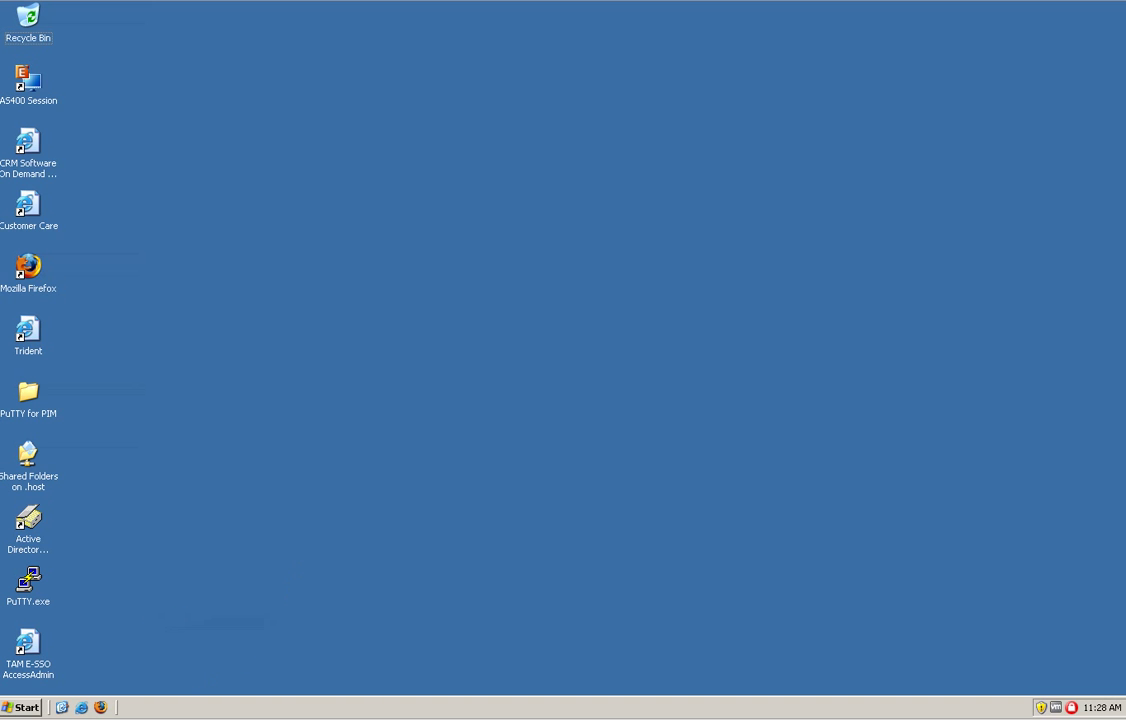
# Launch PuTTY from the desktop and load the saved winserv session to reach the role prompt
pyautogui.click(27, 708)
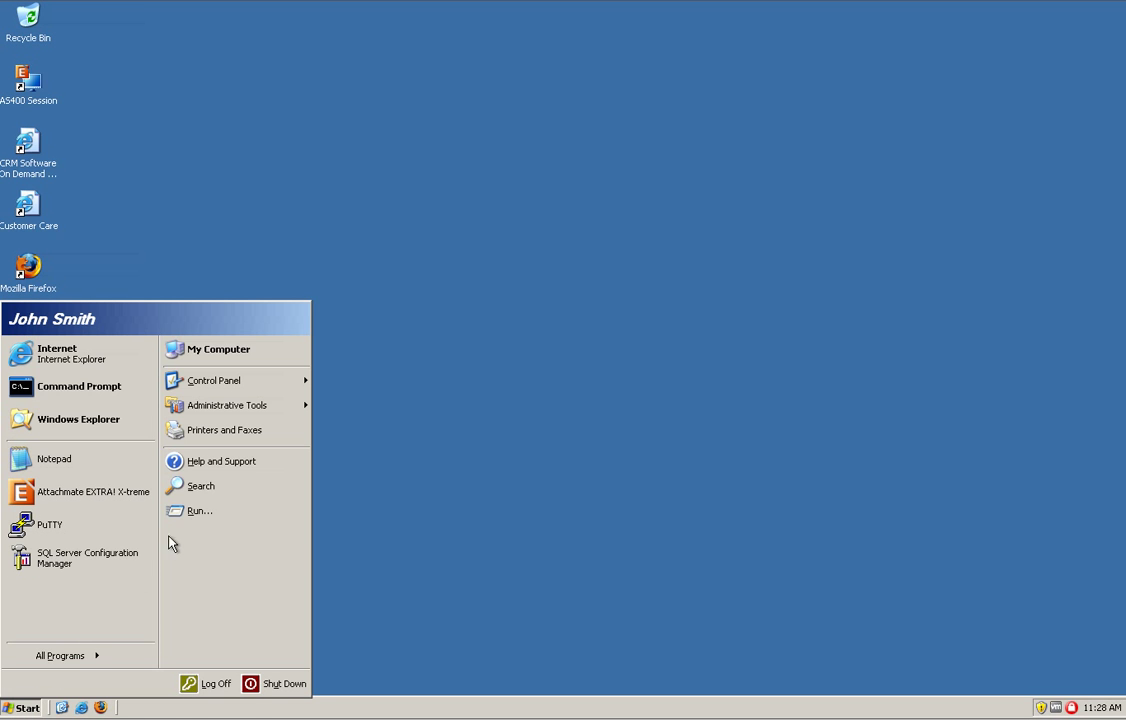
pyautogui.click(518, 268)
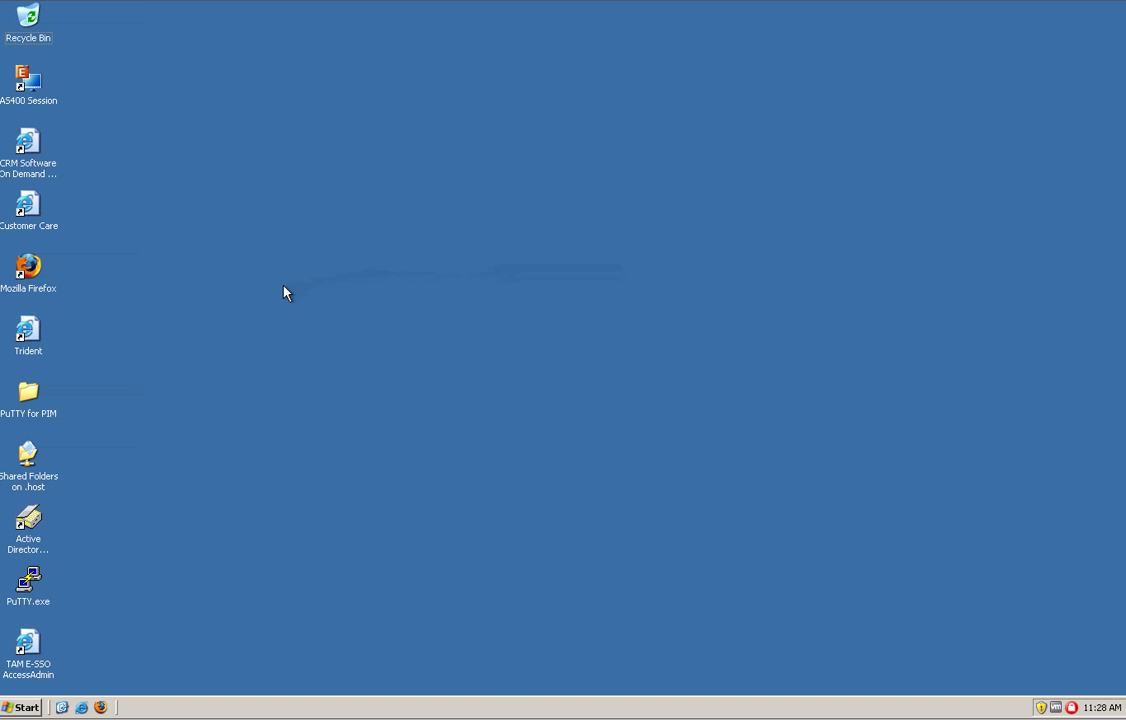
pyautogui.doubleClick(28, 580)
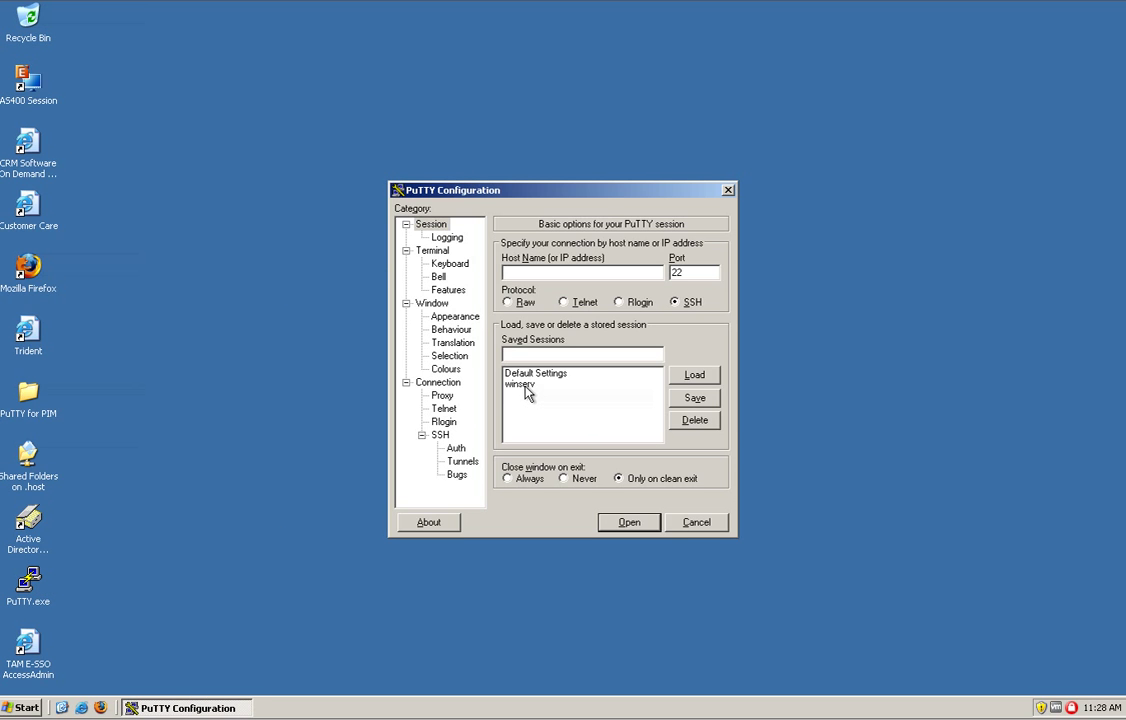
pyautogui.doubleClick(526, 386)
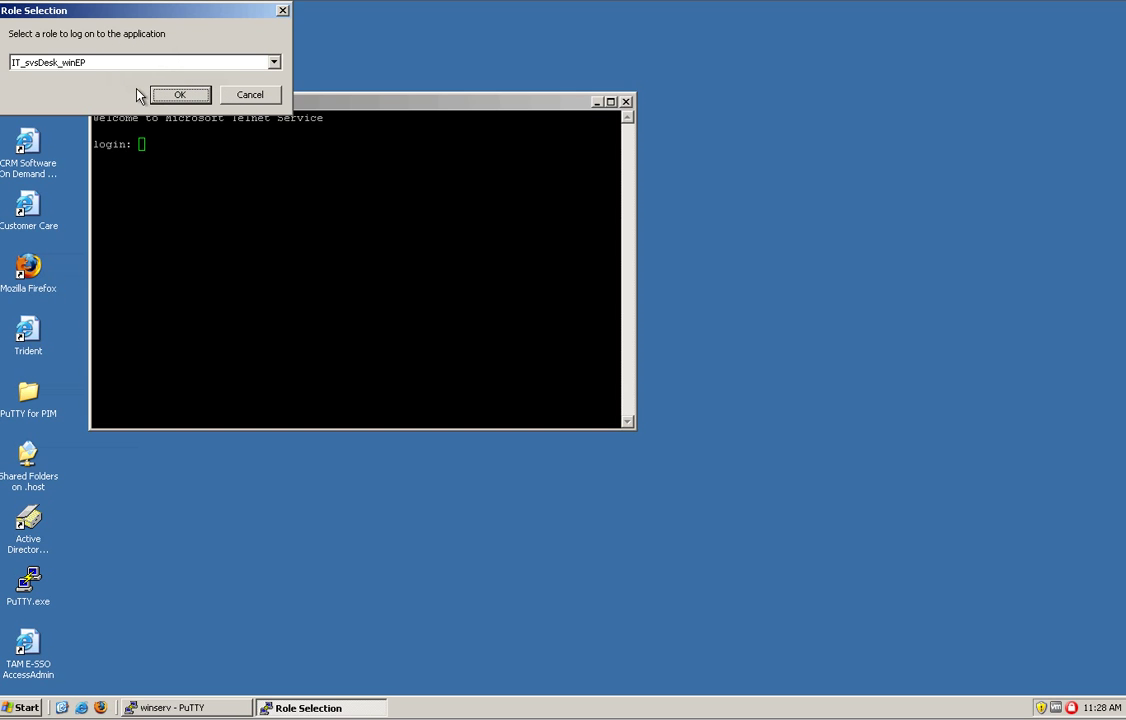
# Log on to winserv keeping IT_svsDesk_winEP as the selected role
pyautogui.click(273, 63)
pyautogui.click(274, 63)
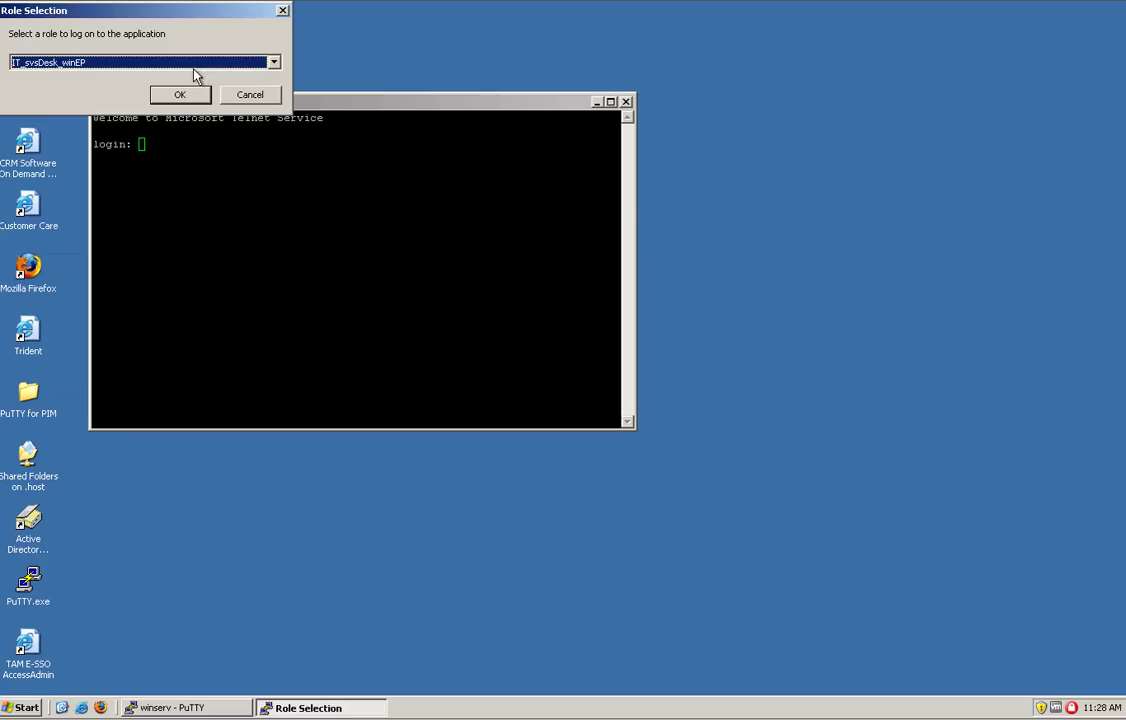
pyautogui.click(186, 96)
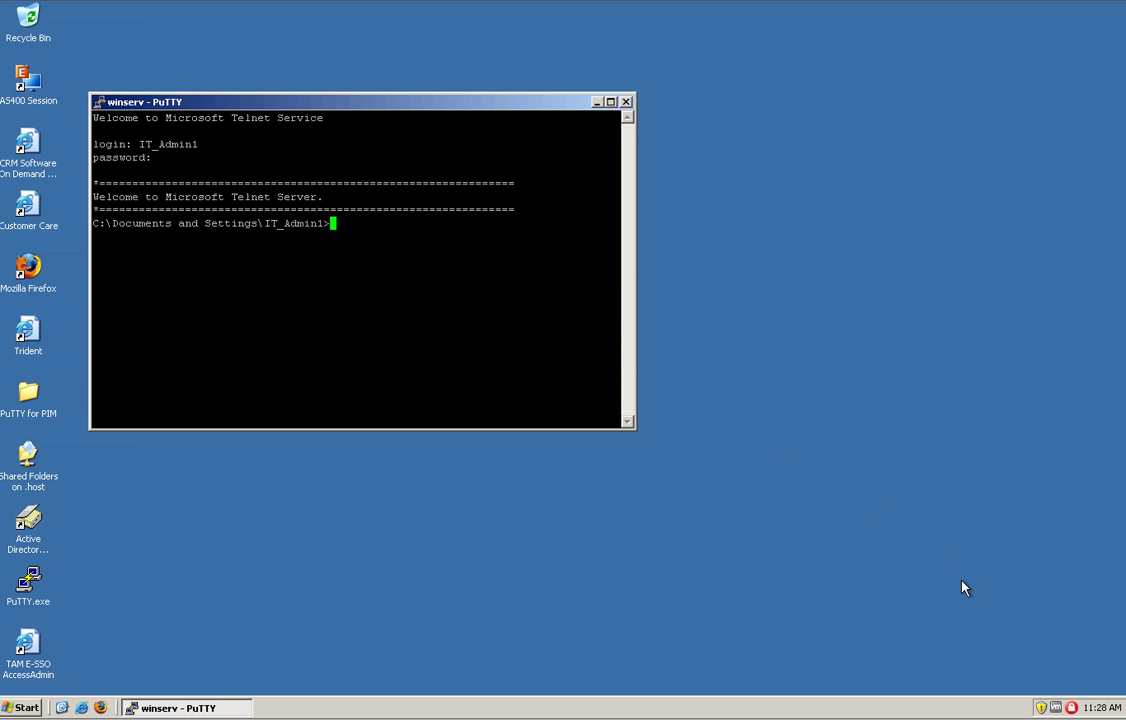
pyautogui.rightClick(1071, 712)
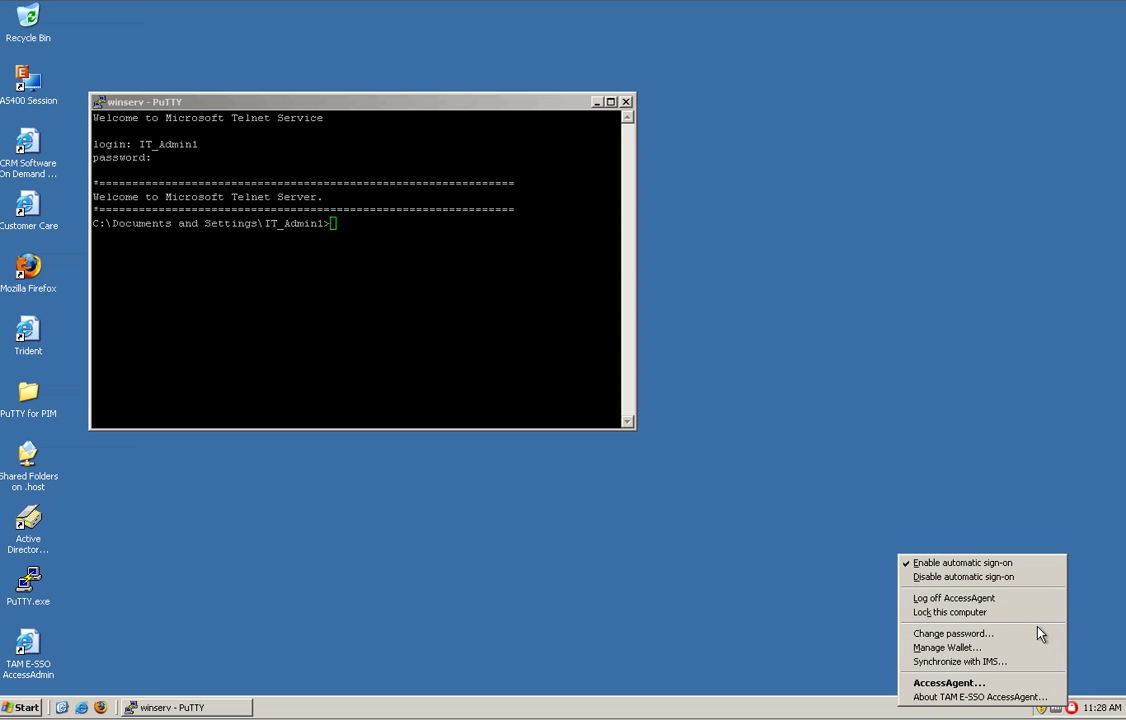
pyautogui.click(1043, 649)
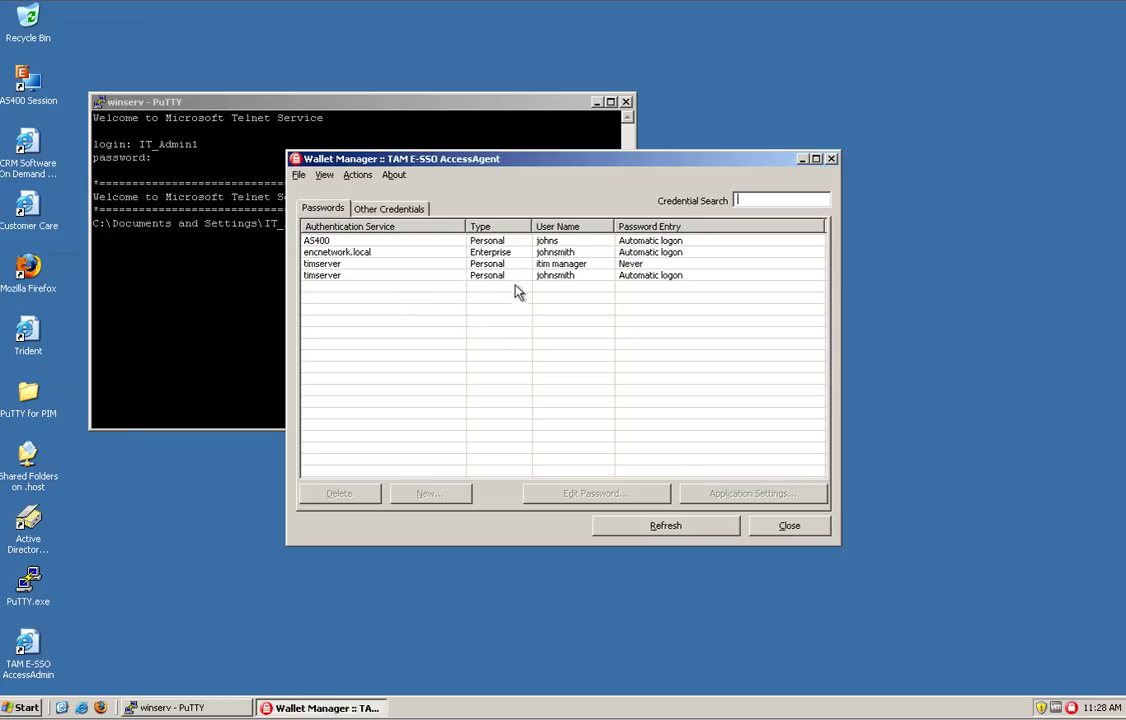
pyautogui.click(783, 527)
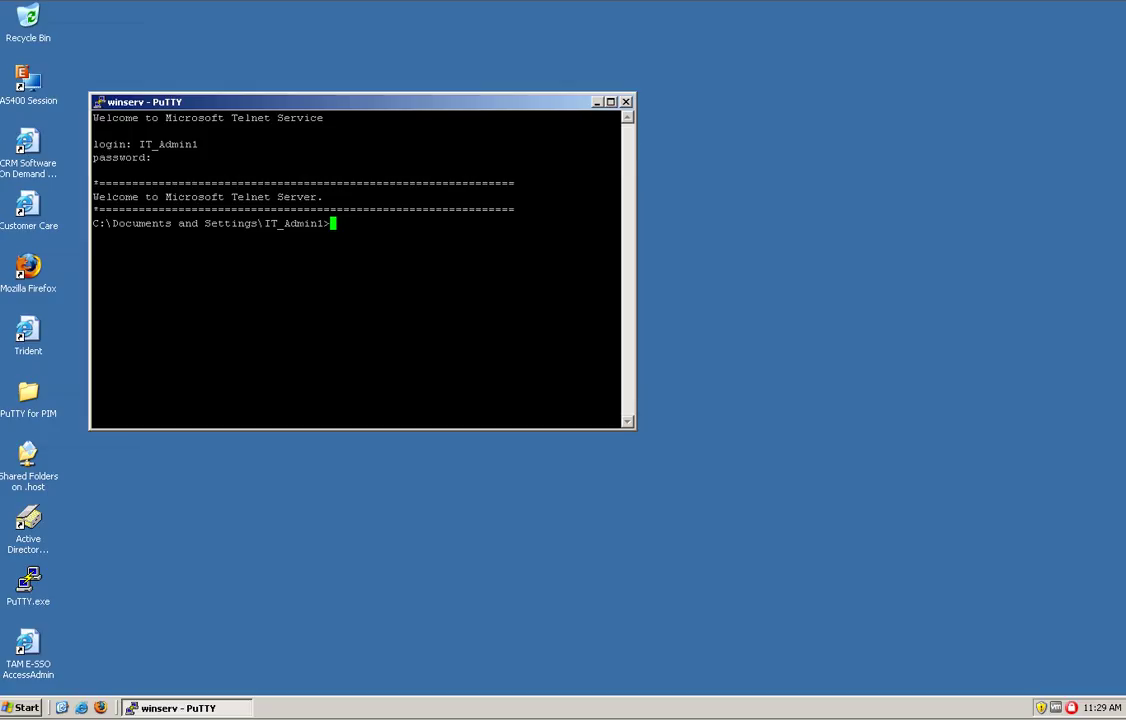
# Close the winserv PuTTY window and confirm the exit prompt
pyautogui.click(627, 103)
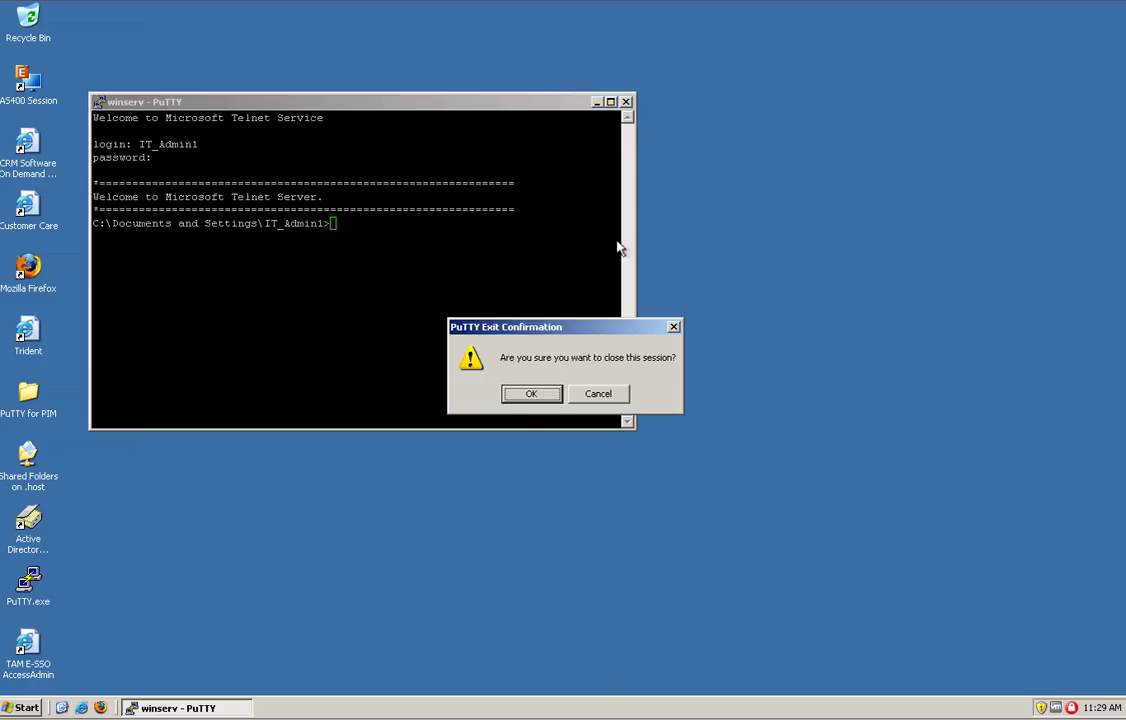
pyautogui.click(530, 394)
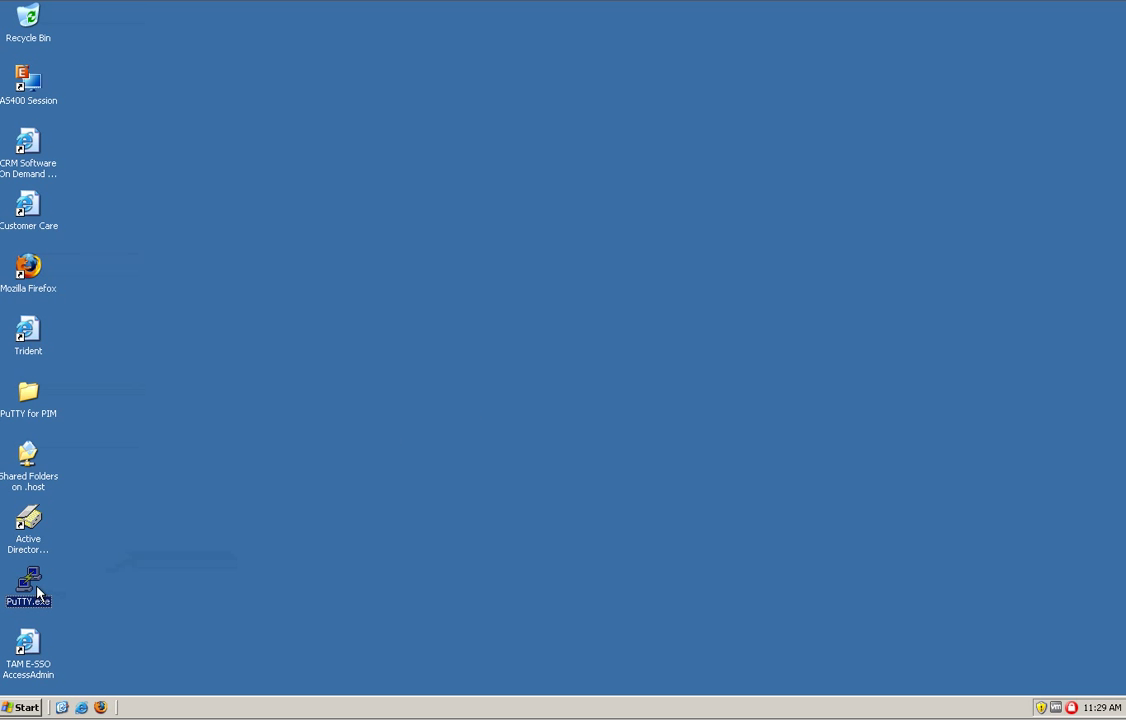
# Open Identity Manager from Favorites > TIM_links, verify only IT_svsDesk_winEP access is held, then return Home
pyautogui.click(81, 708)
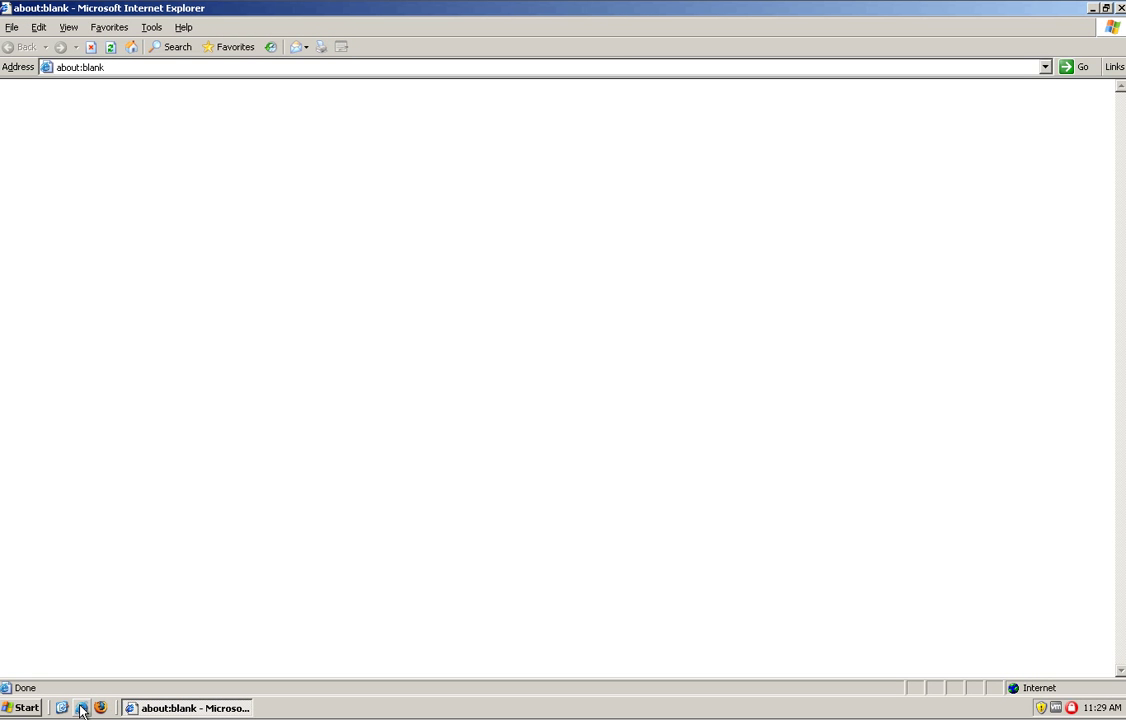
pyautogui.click(116, 32)
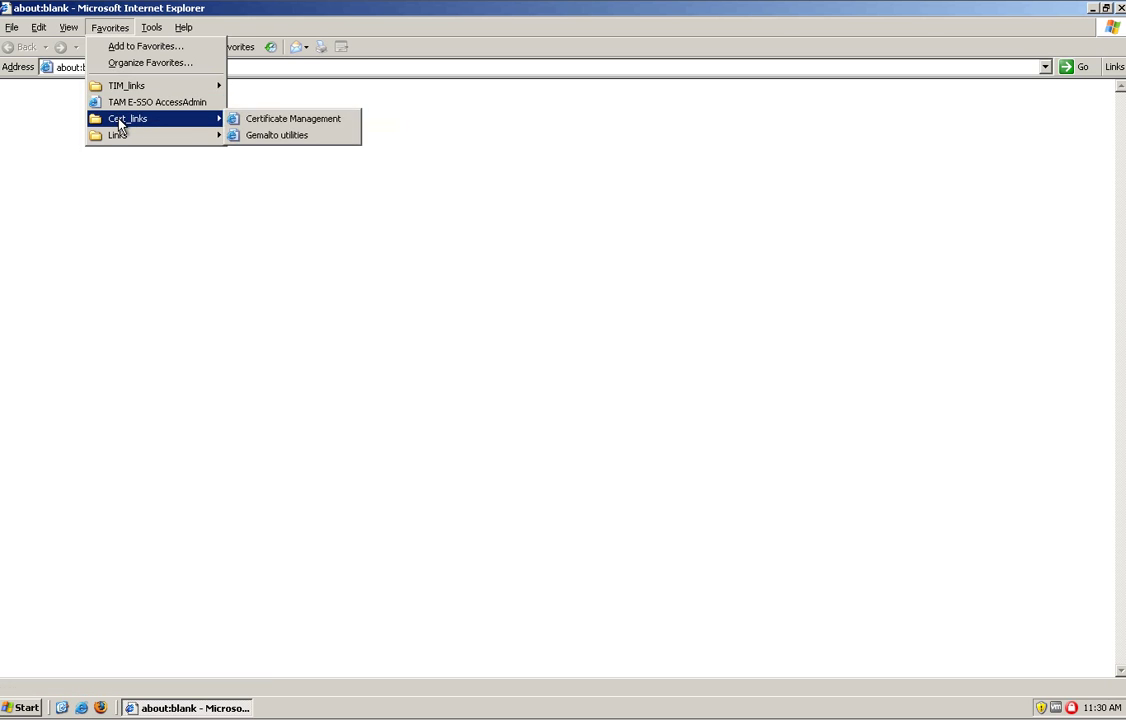
pyautogui.moveTo(122, 95)
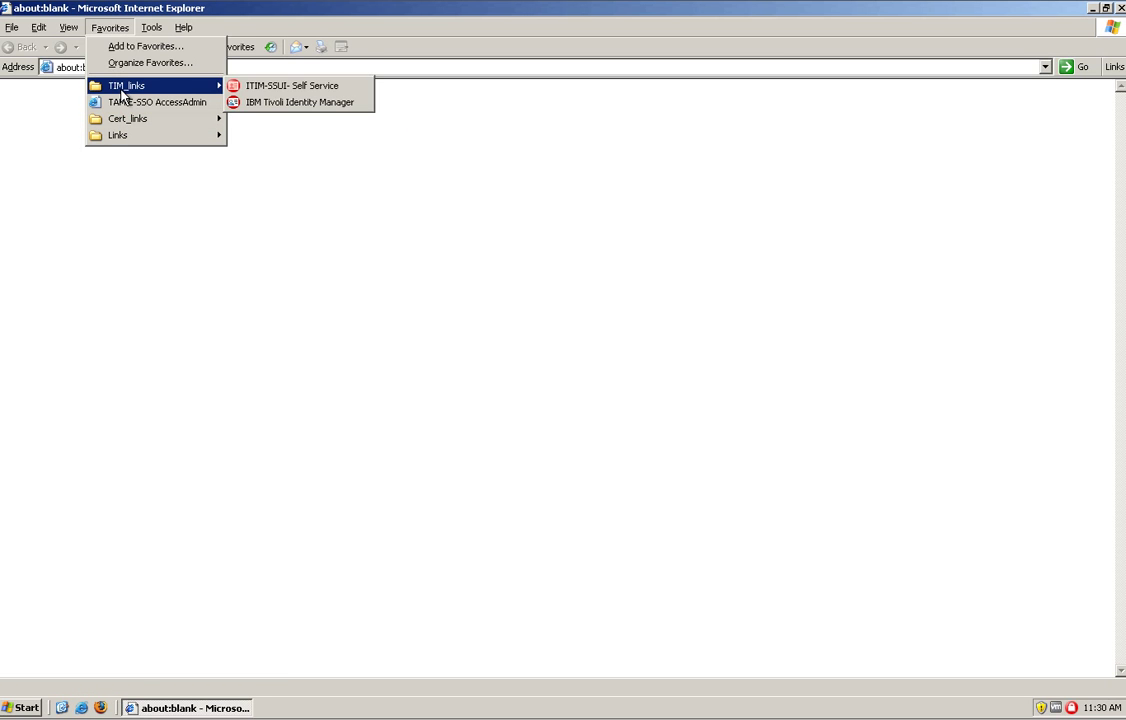
pyautogui.click(257, 90)
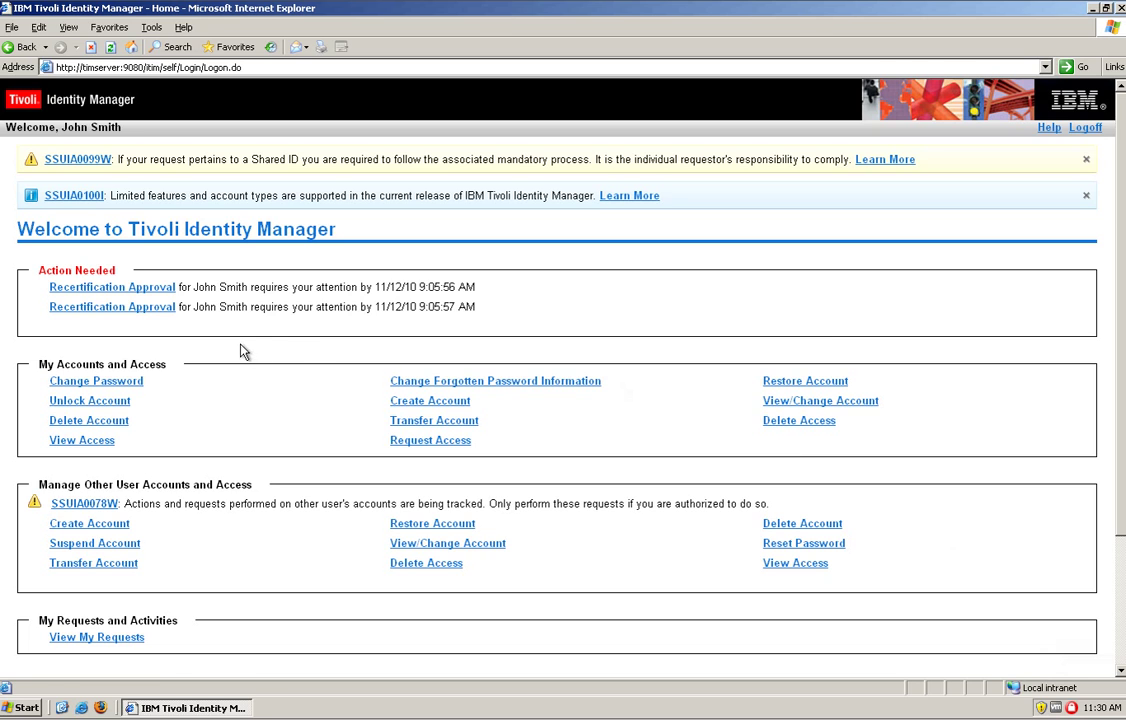
pyautogui.click(95, 440)
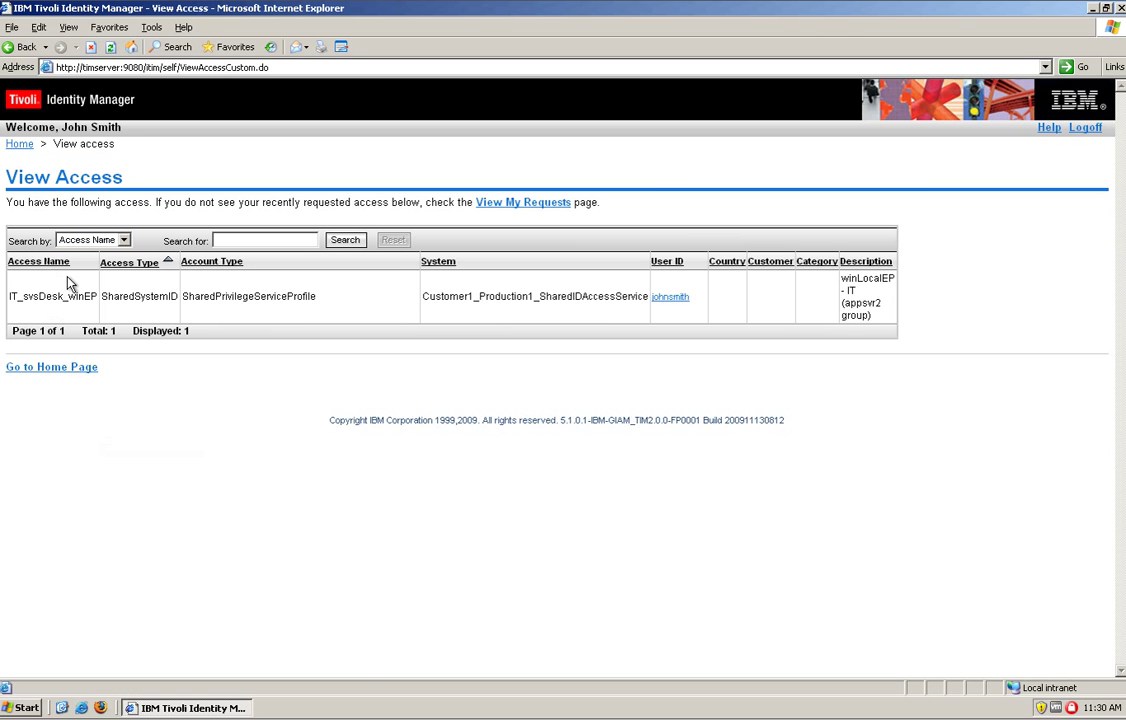
pyautogui.click(60, 368)
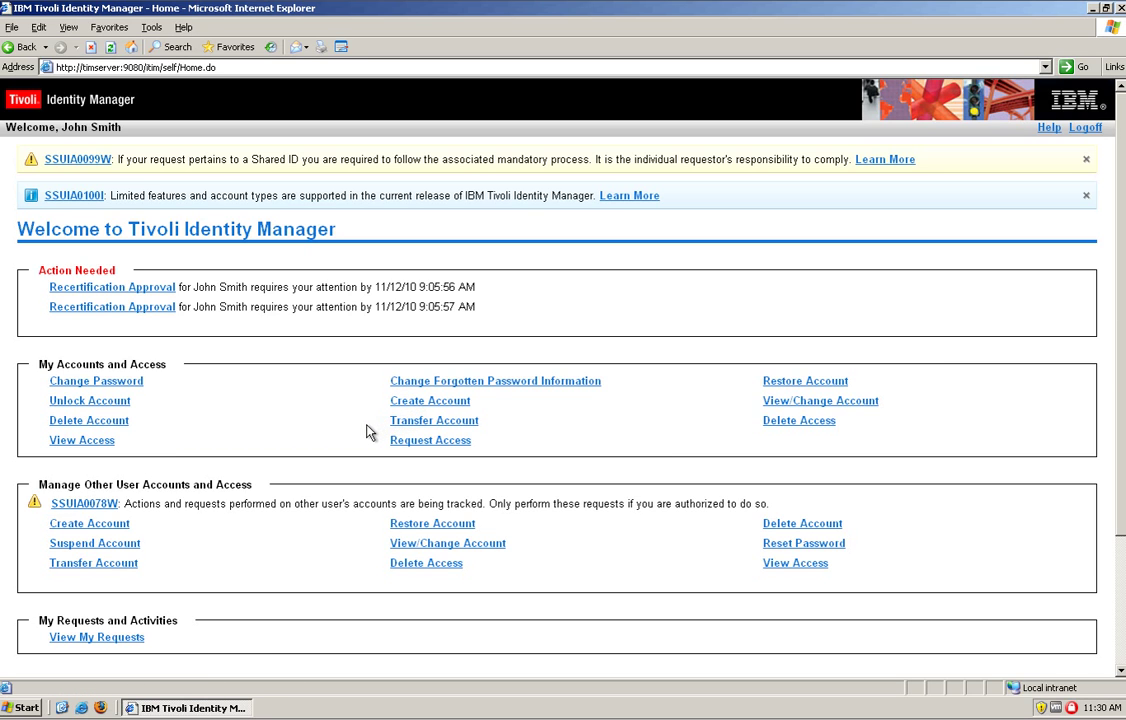
# Request Financial_Databases access with justification 'I need to fix something there' and verify it in My Requests
pyautogui.click(430, 444)
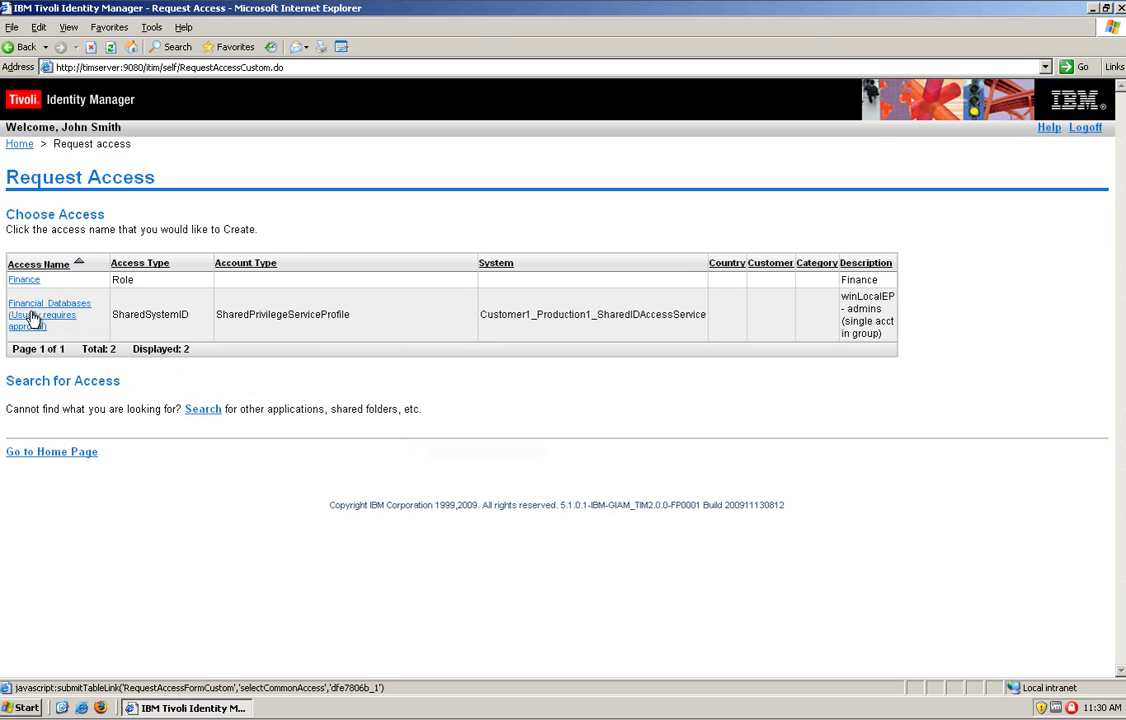
pyautogui.click(33, 321)
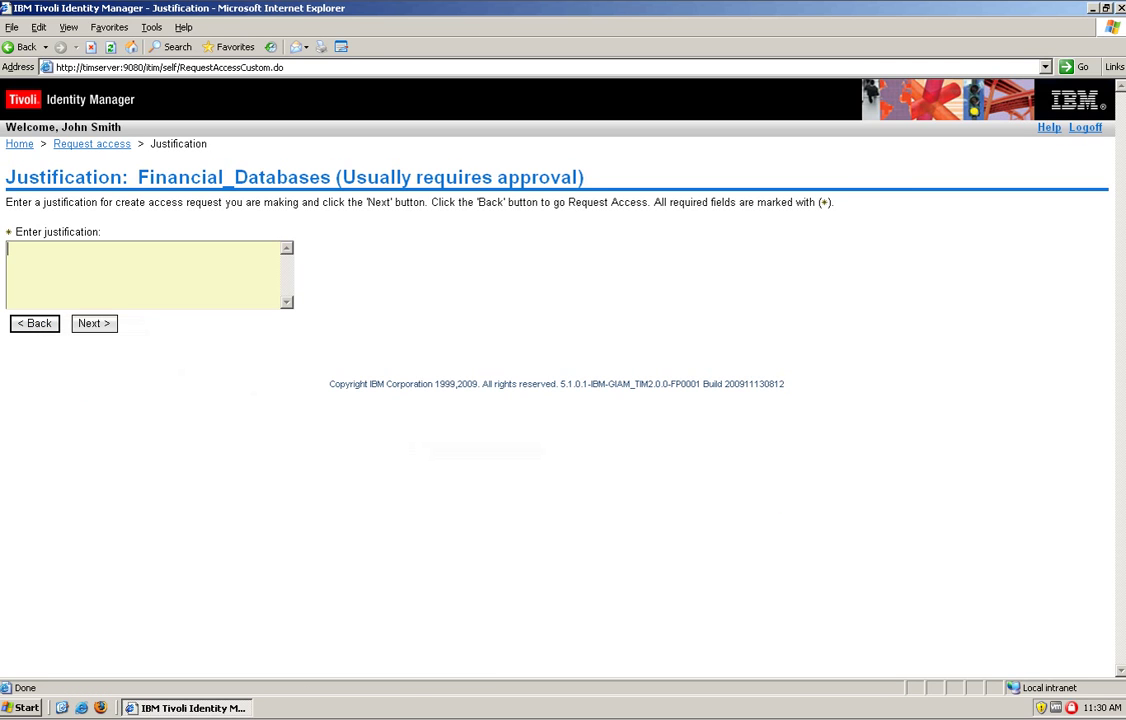
pyautogui.write('I need to fix something there')
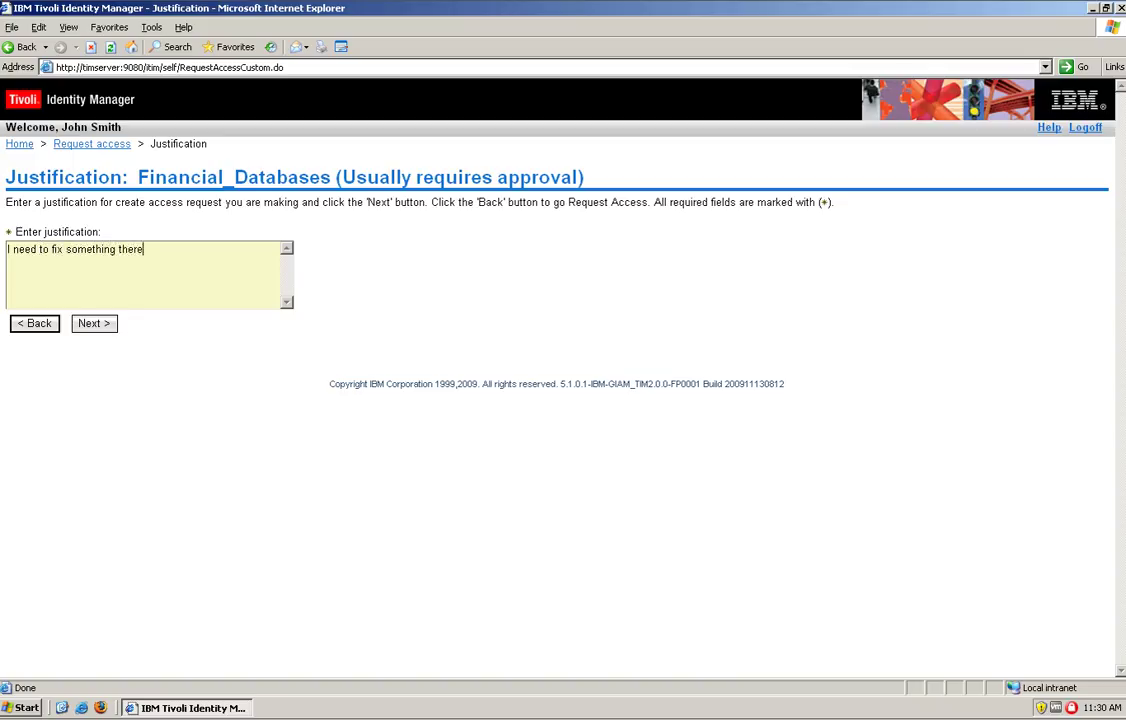
pyautogui.click(100, 331)
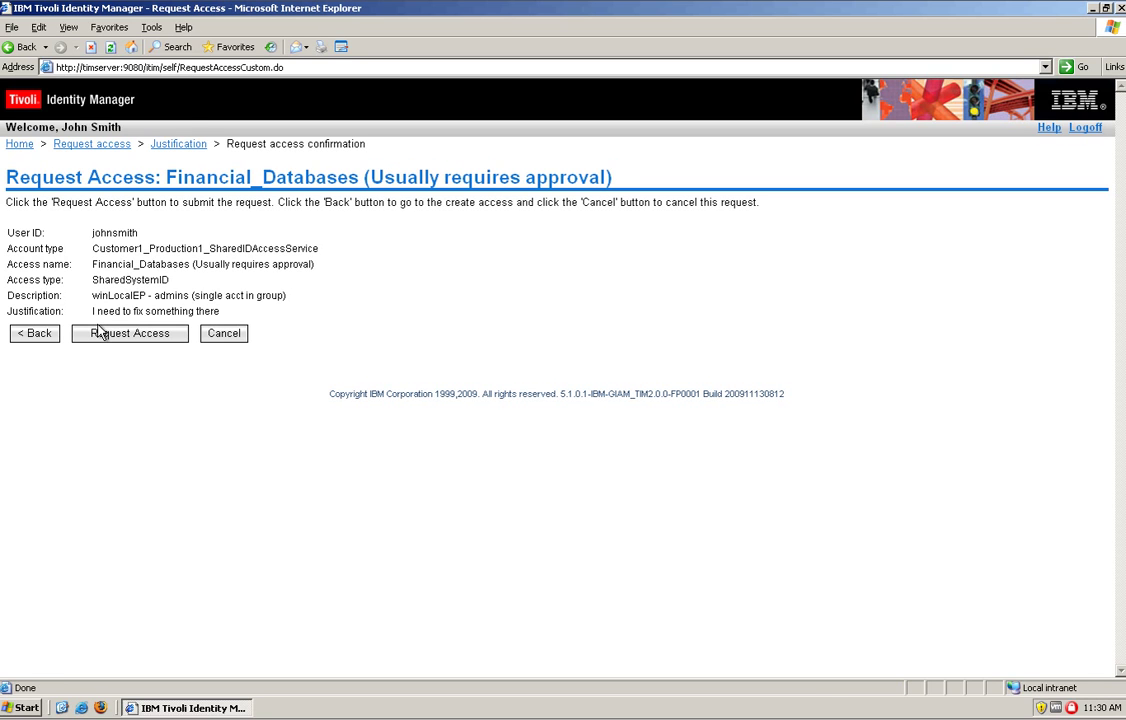
pyautogui.click(100, 333)
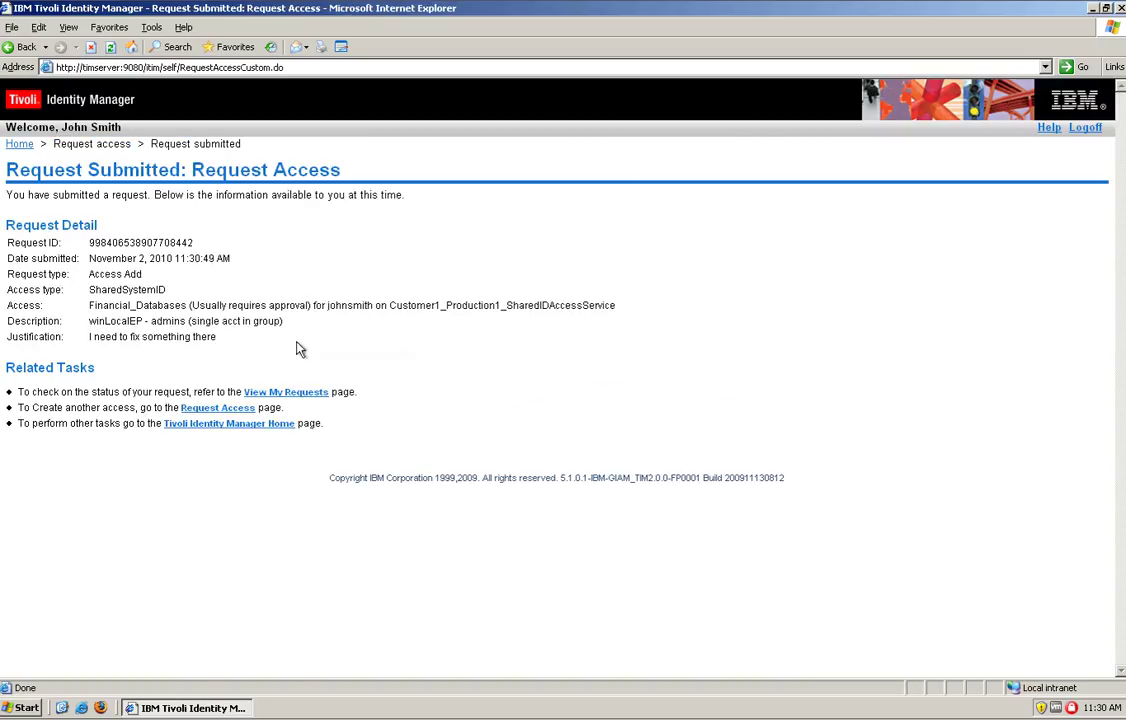
pyautogui.click(287, 393)
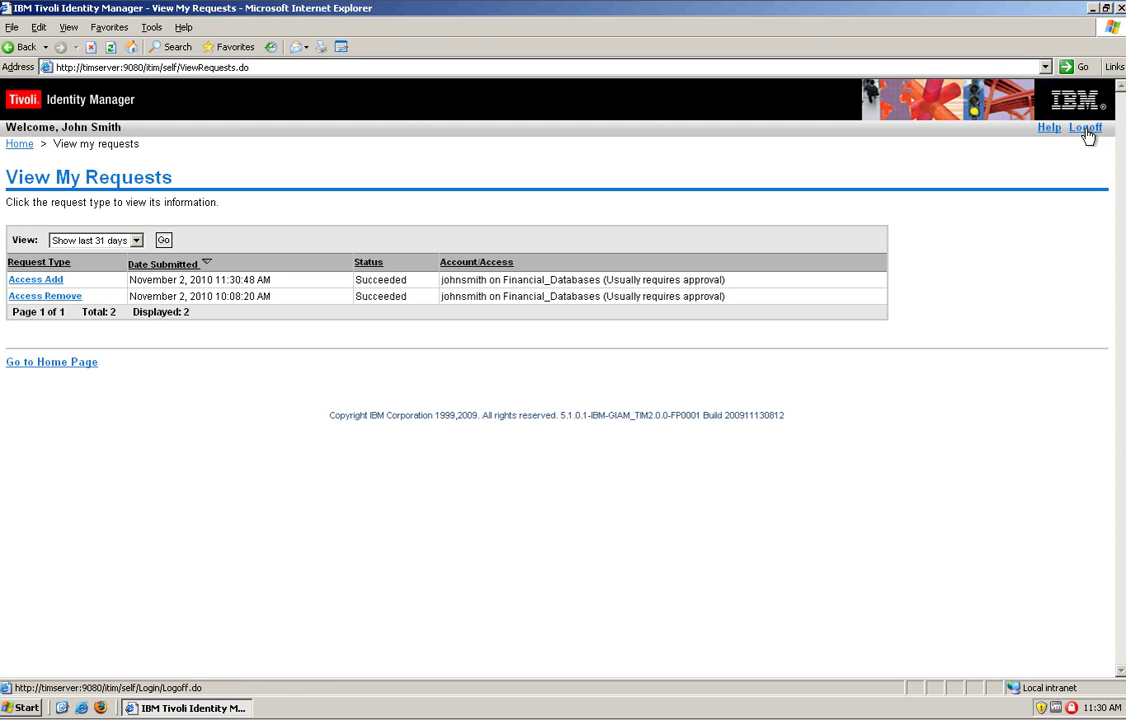
pyautogui.click(1092, 9)
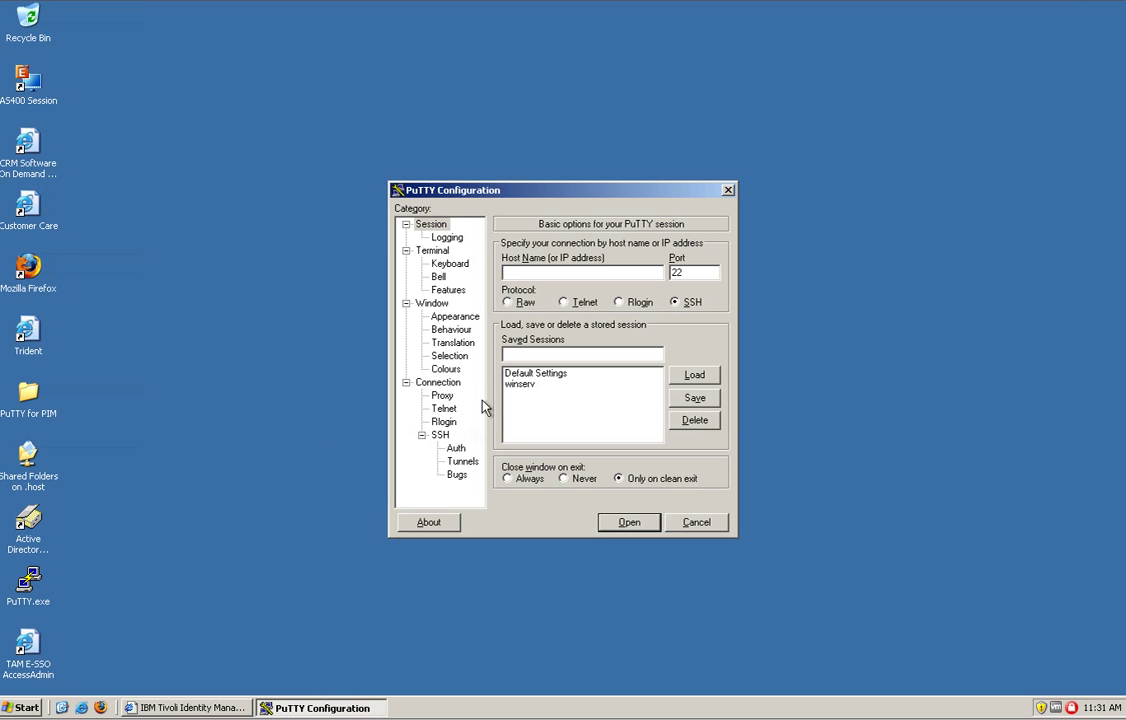
# Reopen the winserv session, log on with the Financial_Databases role, then close the session window
pyautogui.doubleClick(518, 384)
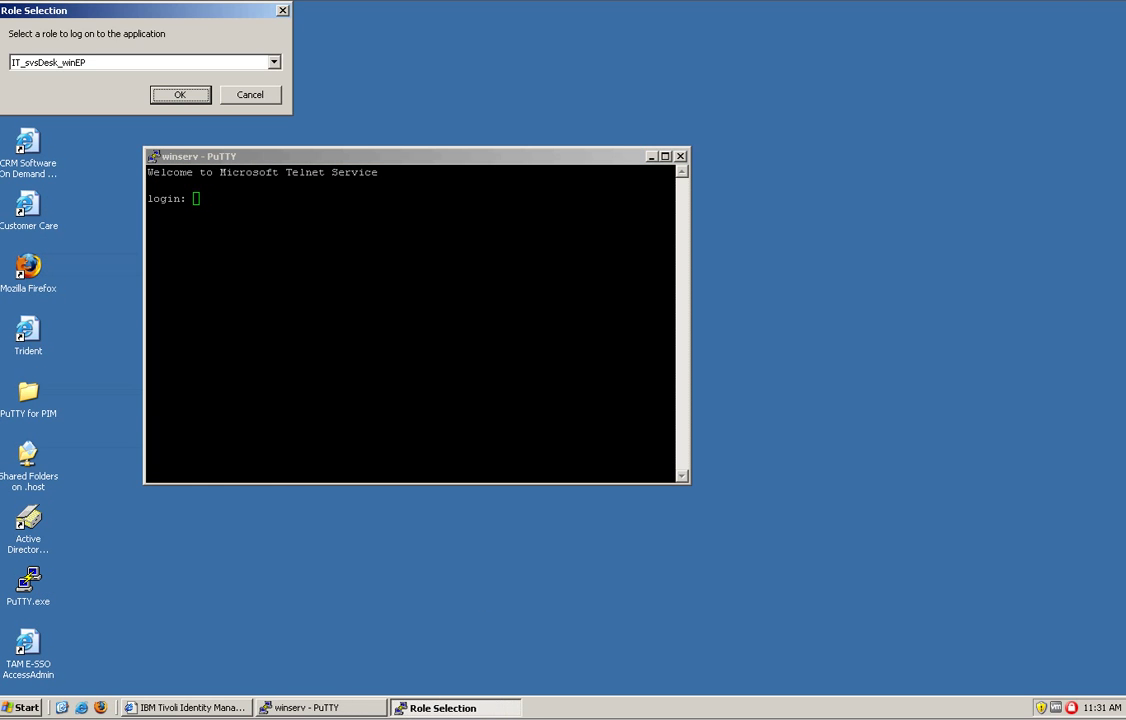
pyautogui.click(273, 63)
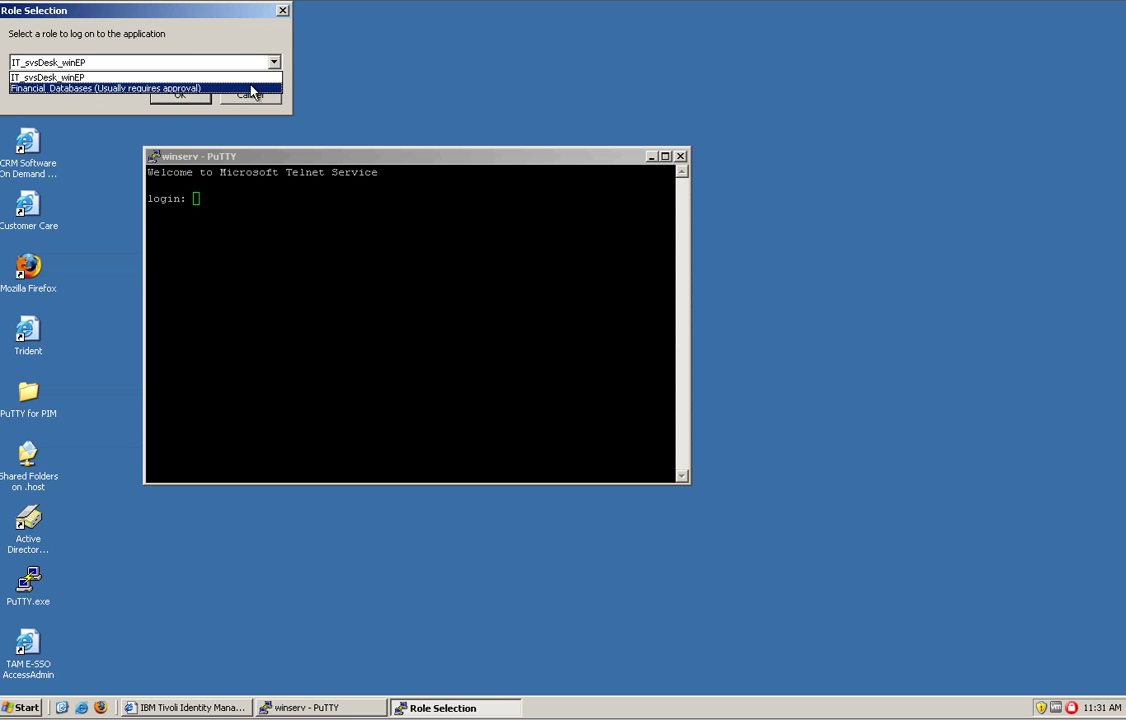
pyautogui.click(252, 89)
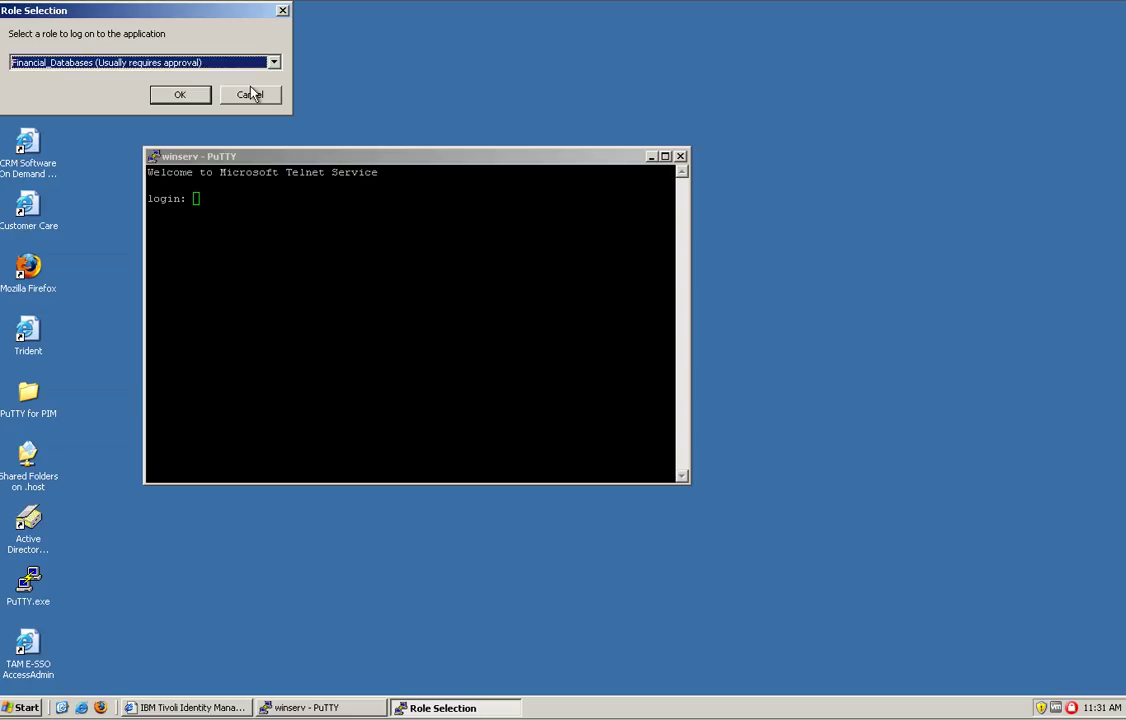
pyautogui.click(176, 95)
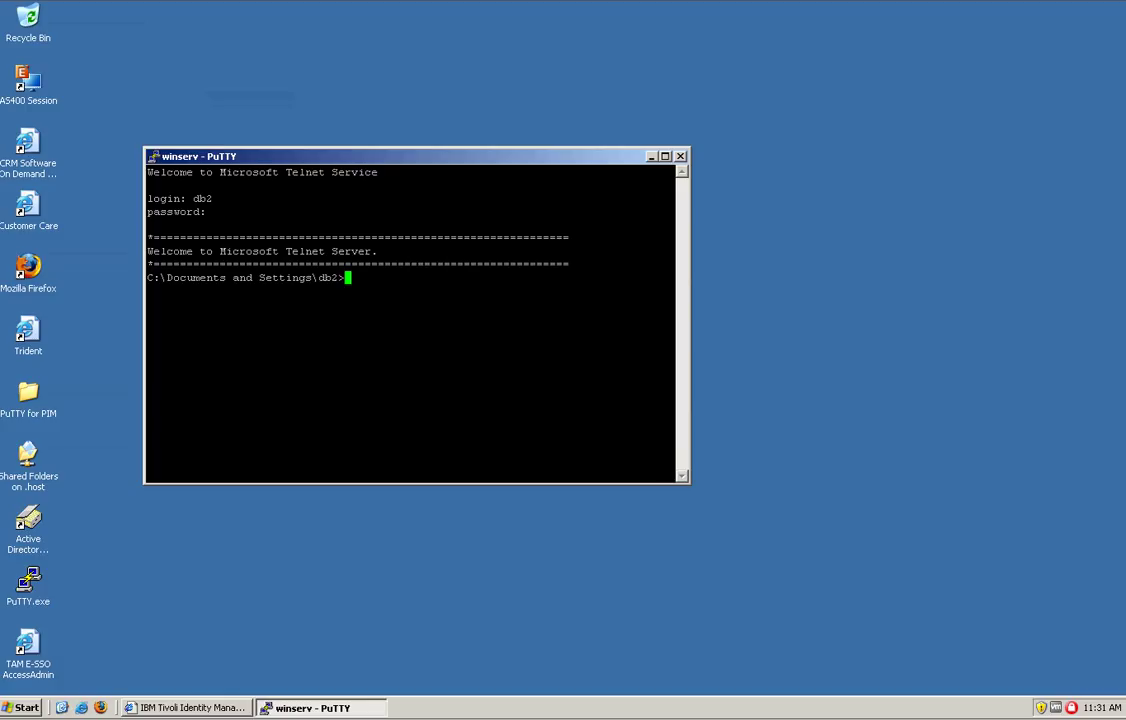
pyautogui.click(680, 157)
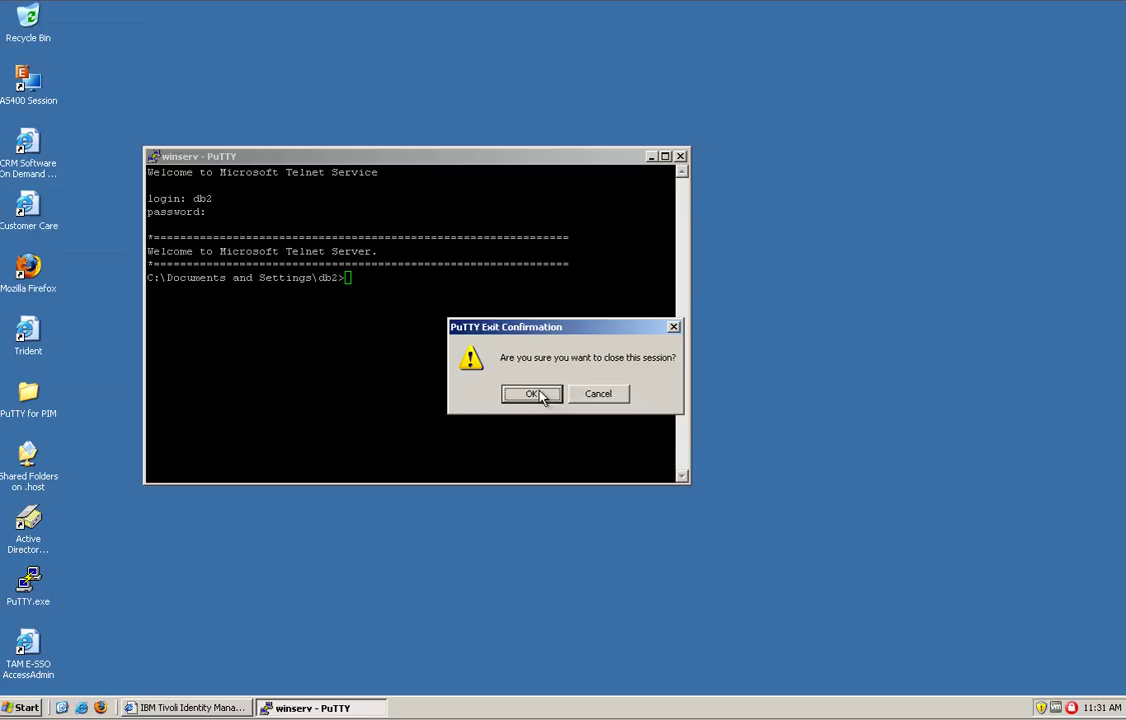
# Confirm ending the winserv session
pyautogui.click(536, 395)
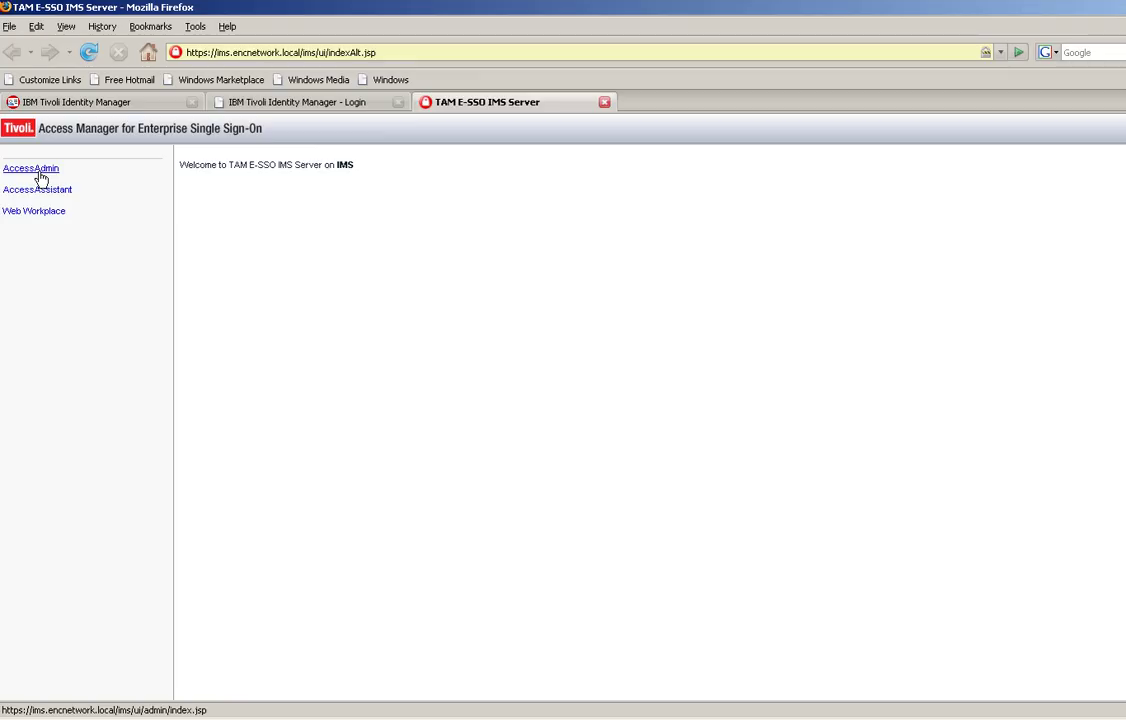
# Open the AccessAdmin log-on page and sign in with the administrator's user name and password
pyautogui.click(40, 175)
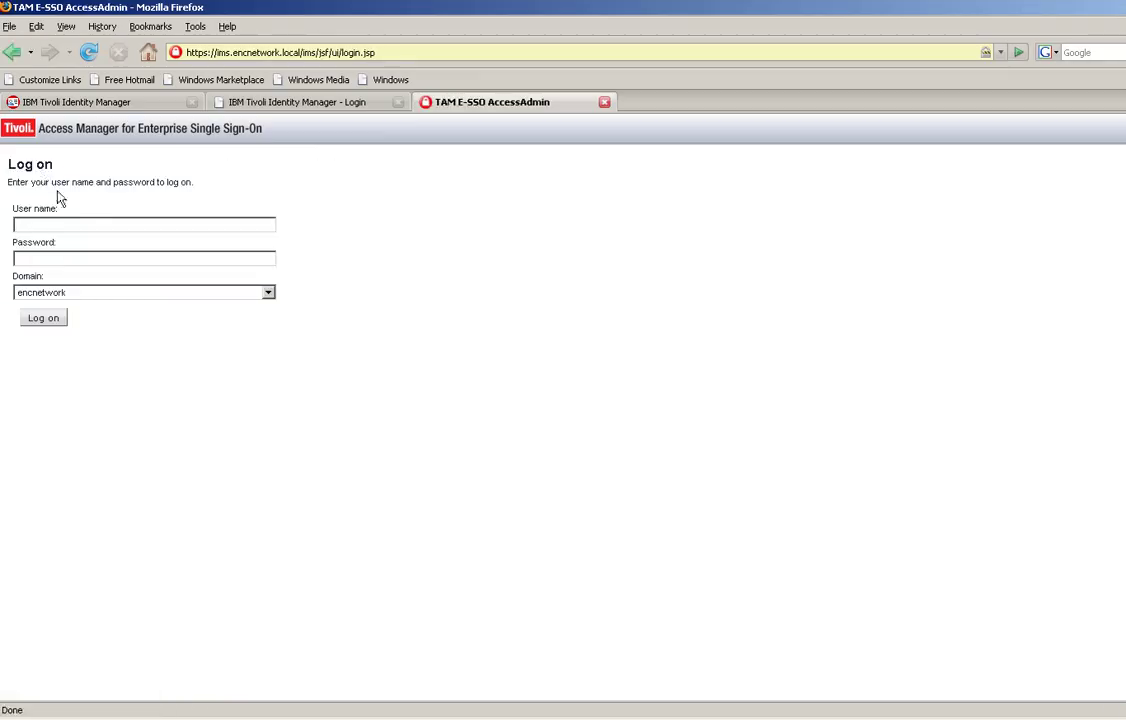
pyautogui.write('johnsmith')
pyautogui.press('Tab')
pyautogui.write('passw0rd')
pyautogui.press('Return')
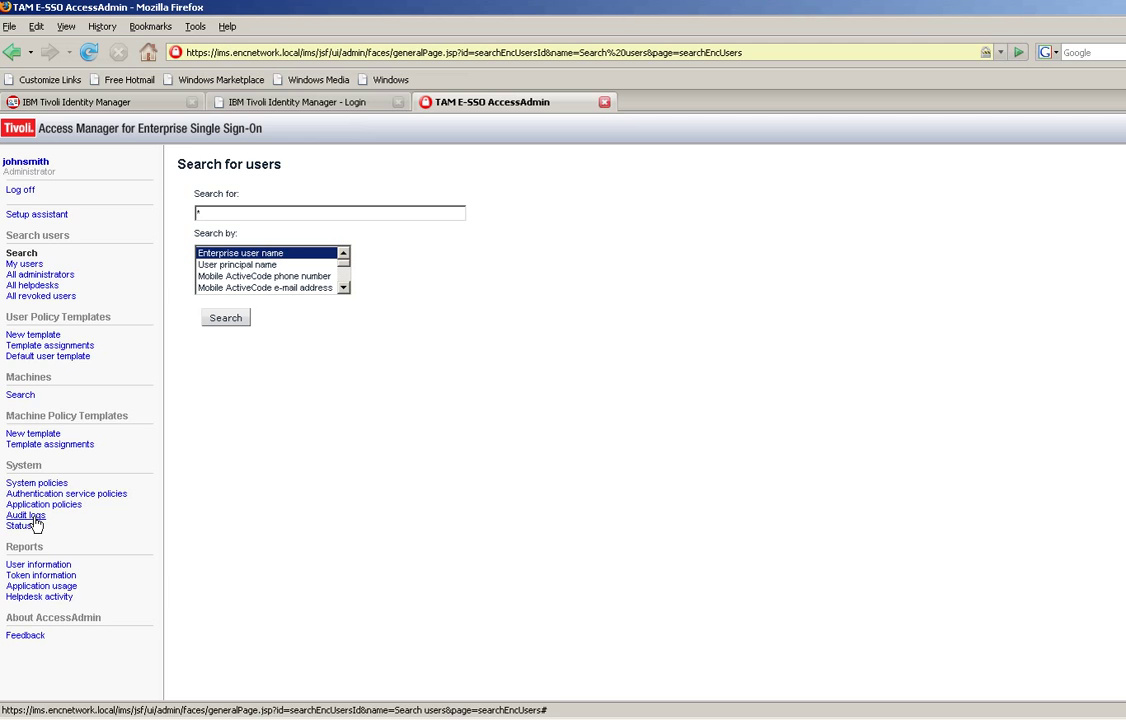
# Run the saved PIM_Audit search in Audit logs to list the shared ID check-outs and check-ins
pyautogui.click(33, 518)
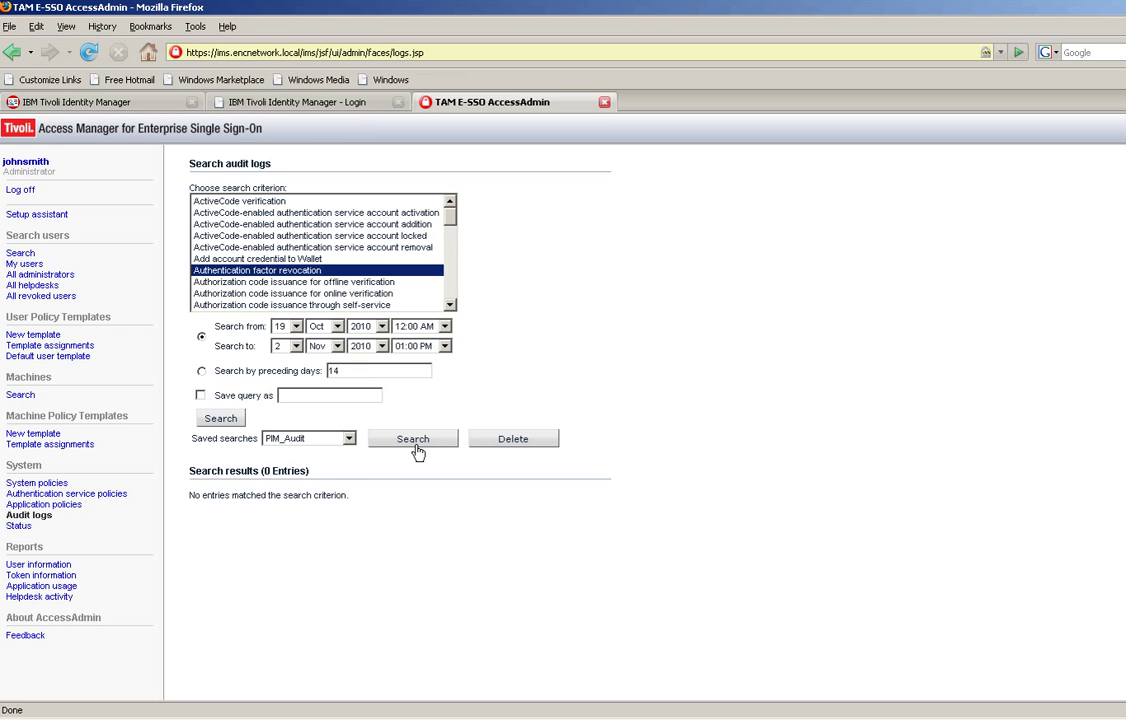
pyautogui.click(420, 450)
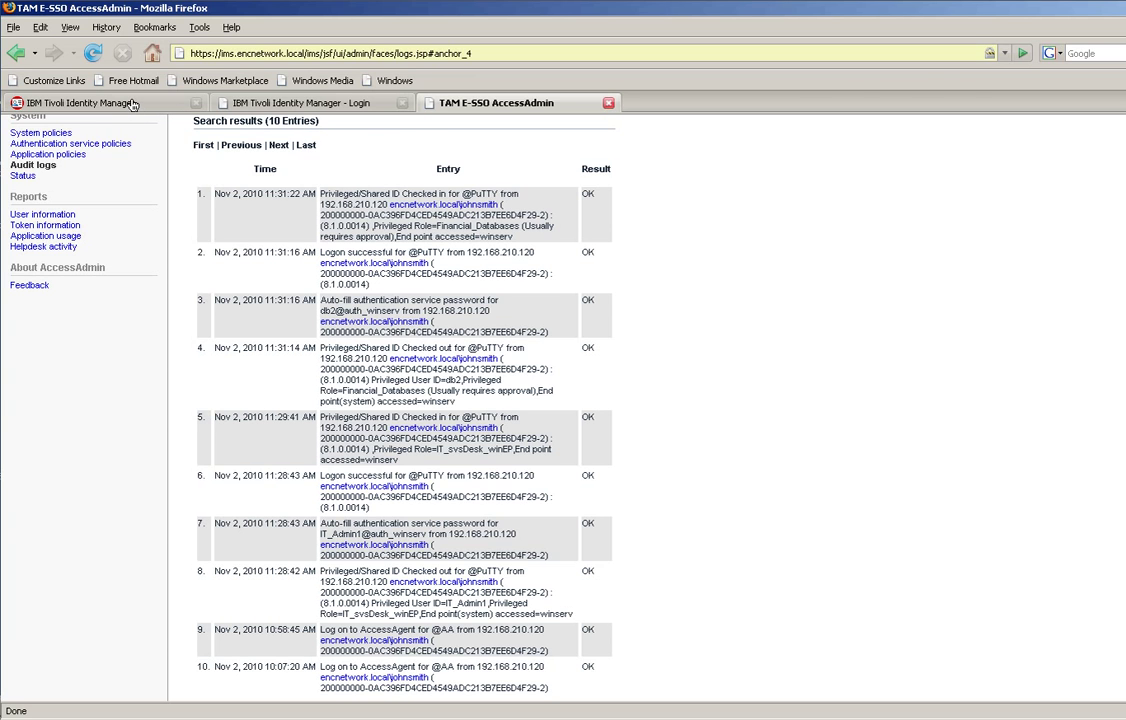
# Open the user in Manage Users and add the Finance organizational role alongside IT Dept
pyautogui.click(132, 103)
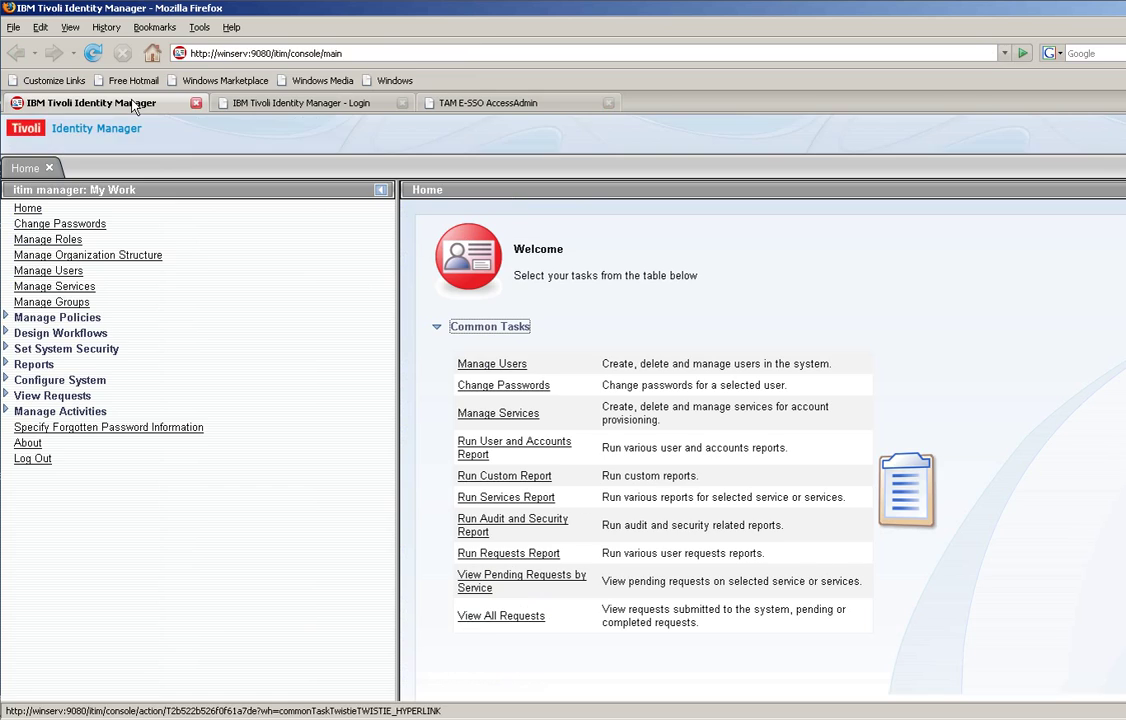
pyautogui.click(70, 273)
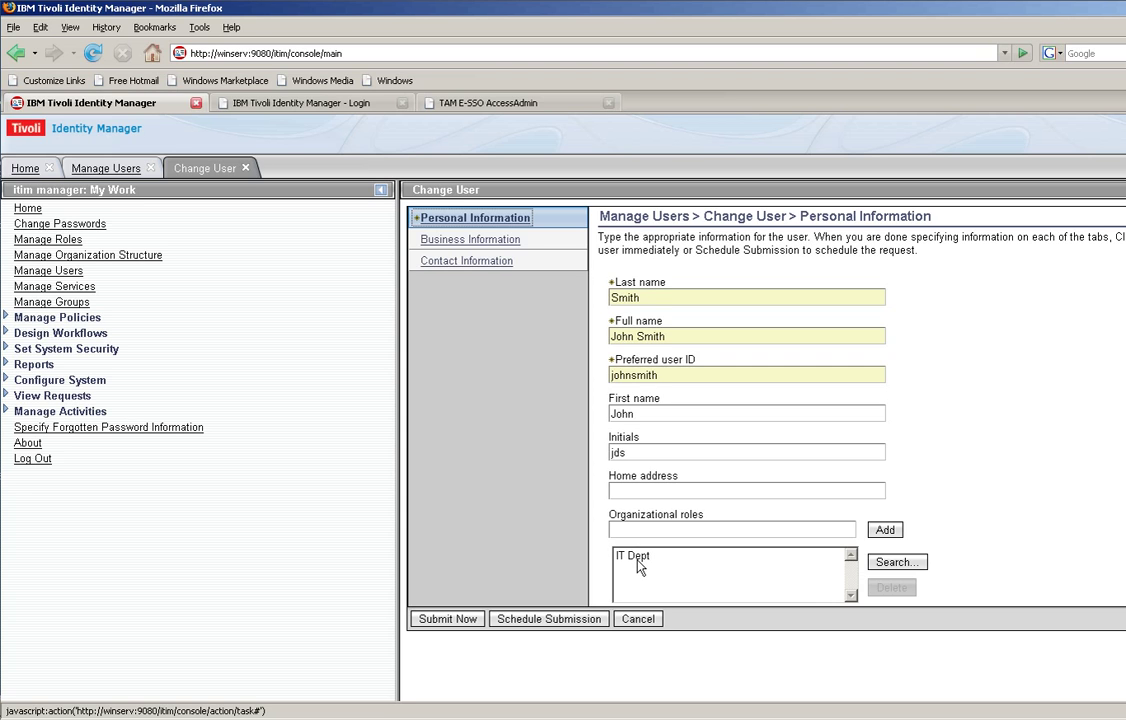
pyautogui.click(885, 530)
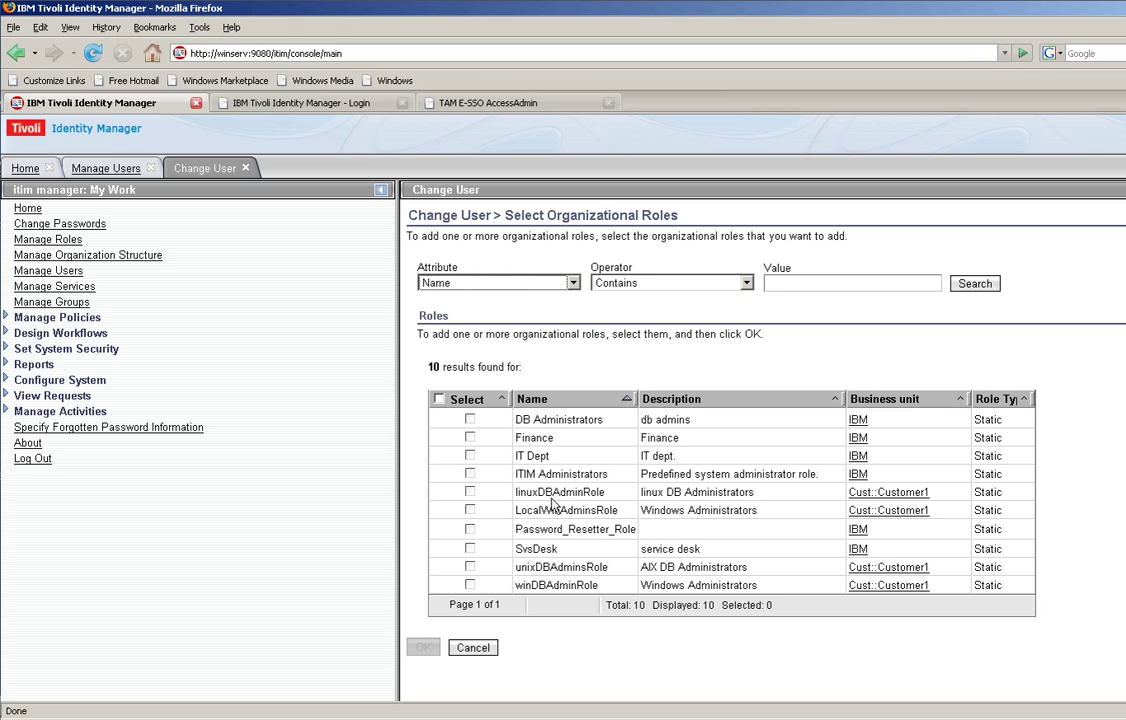
pyautogui.click(470, 437)
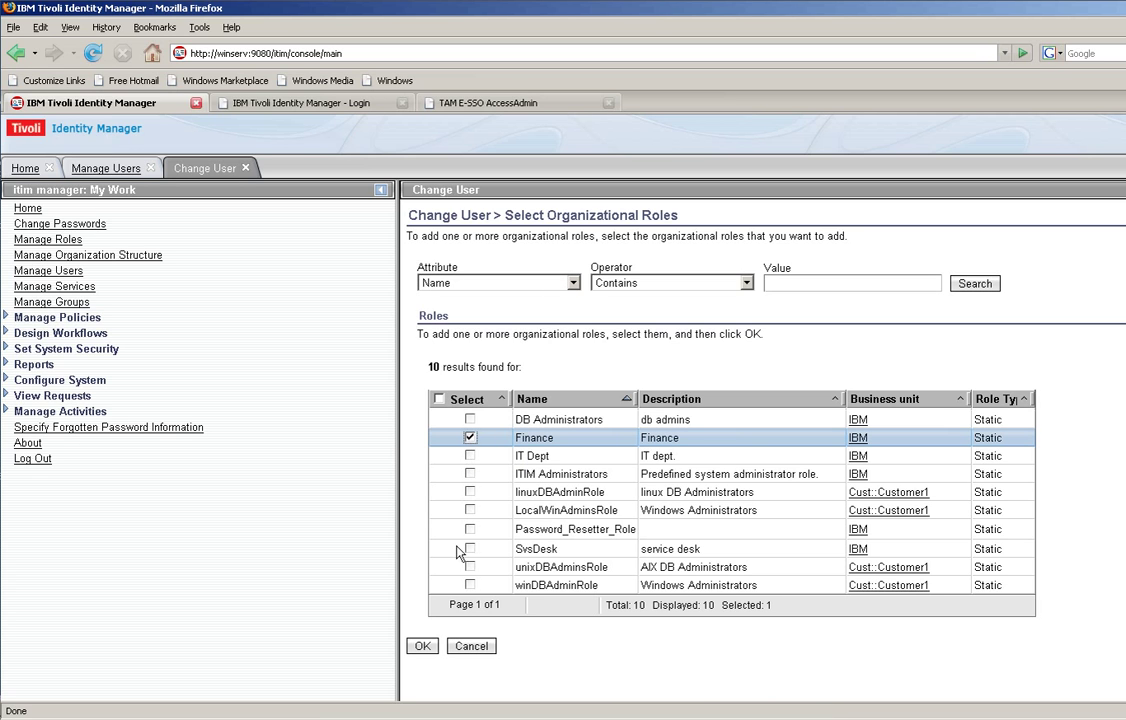
pyautogui.click(420, 647)
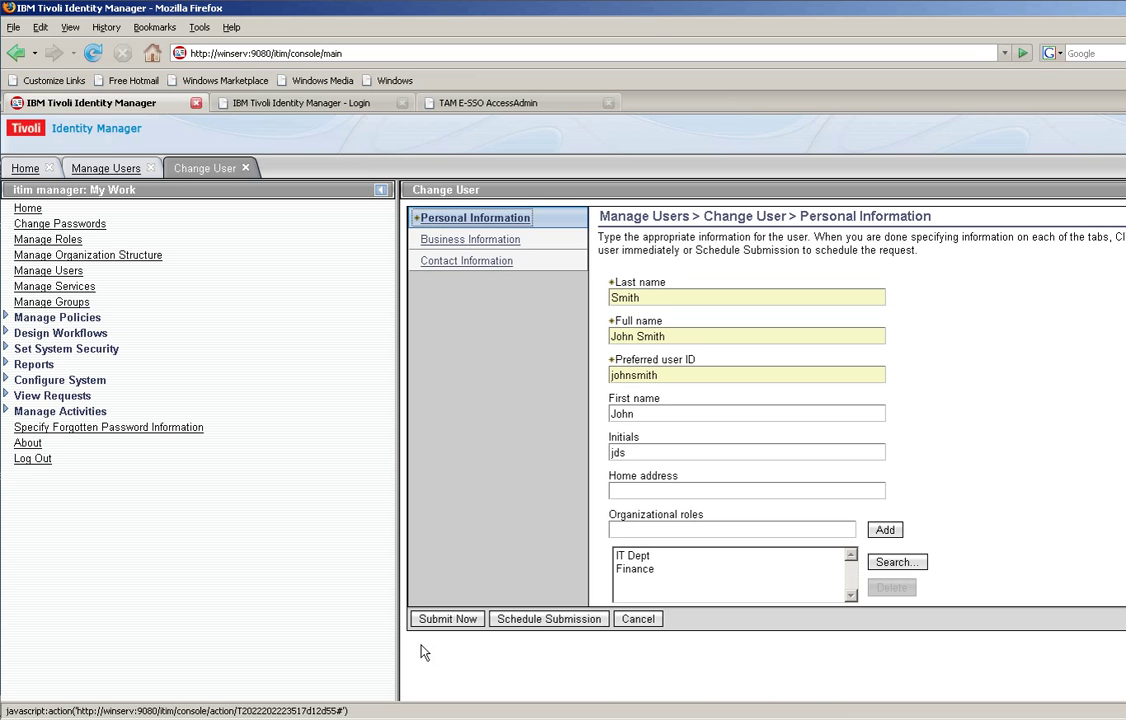
# Submit the Finance role change despite the Finance/IT Dept SoD violation and view the pending request
pyautogui.click(466, 620)
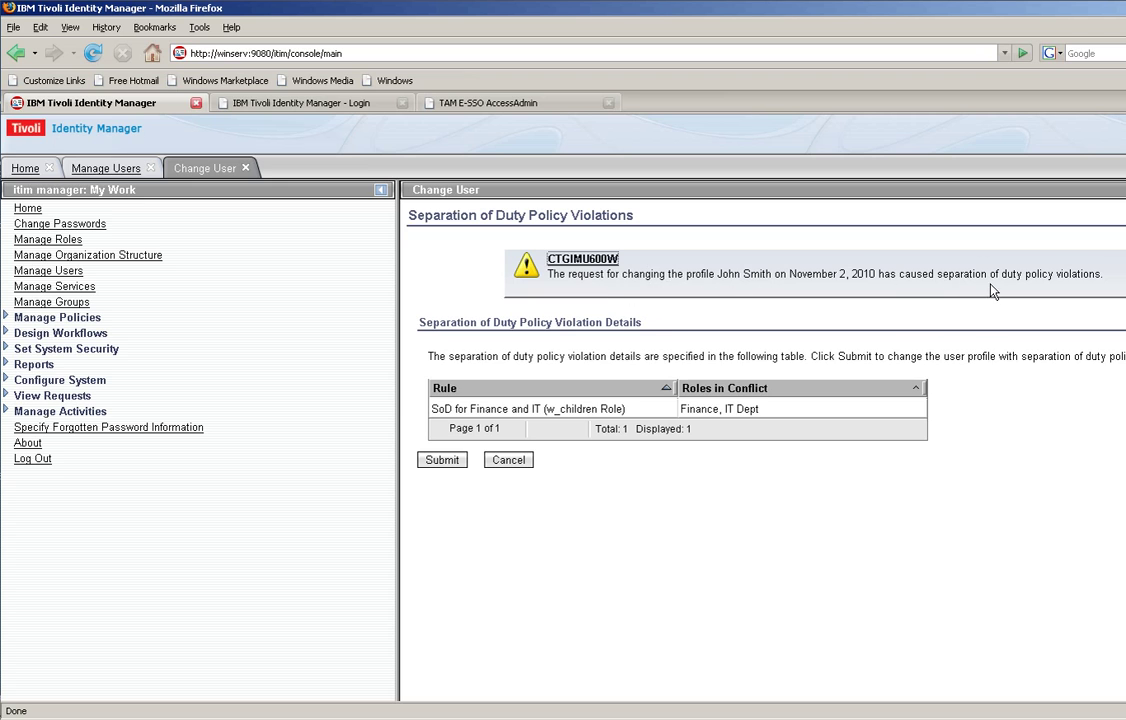
pyautogui.click(443, 465)
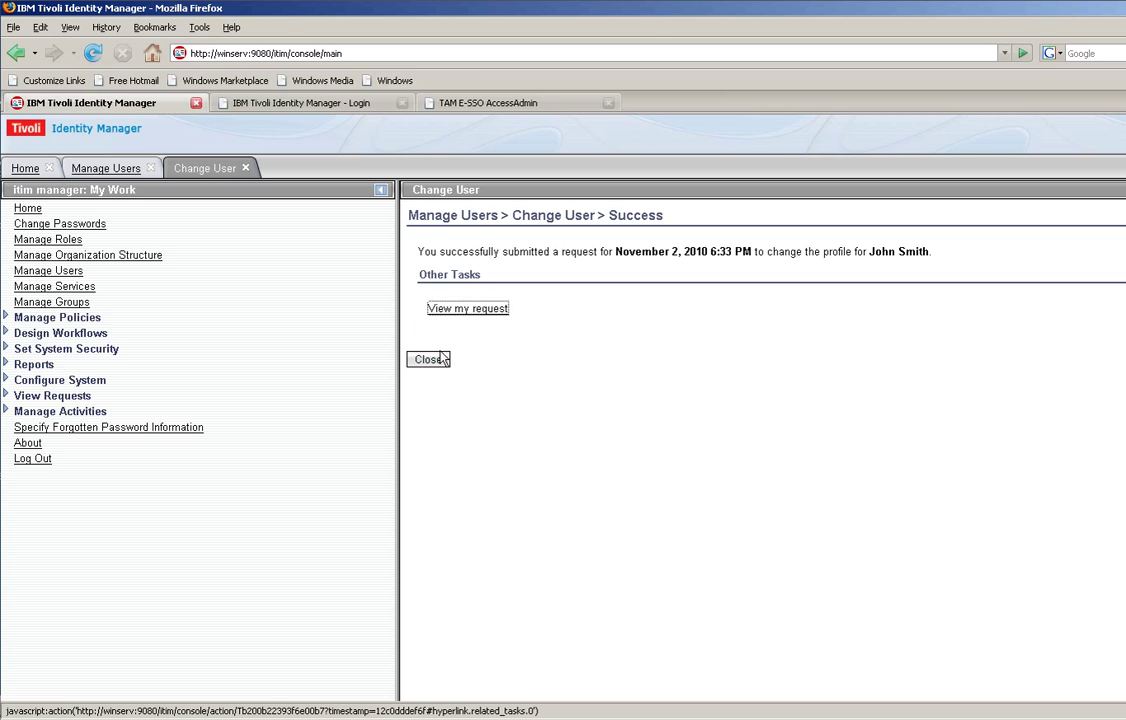
pyautogui.click(474, 310)
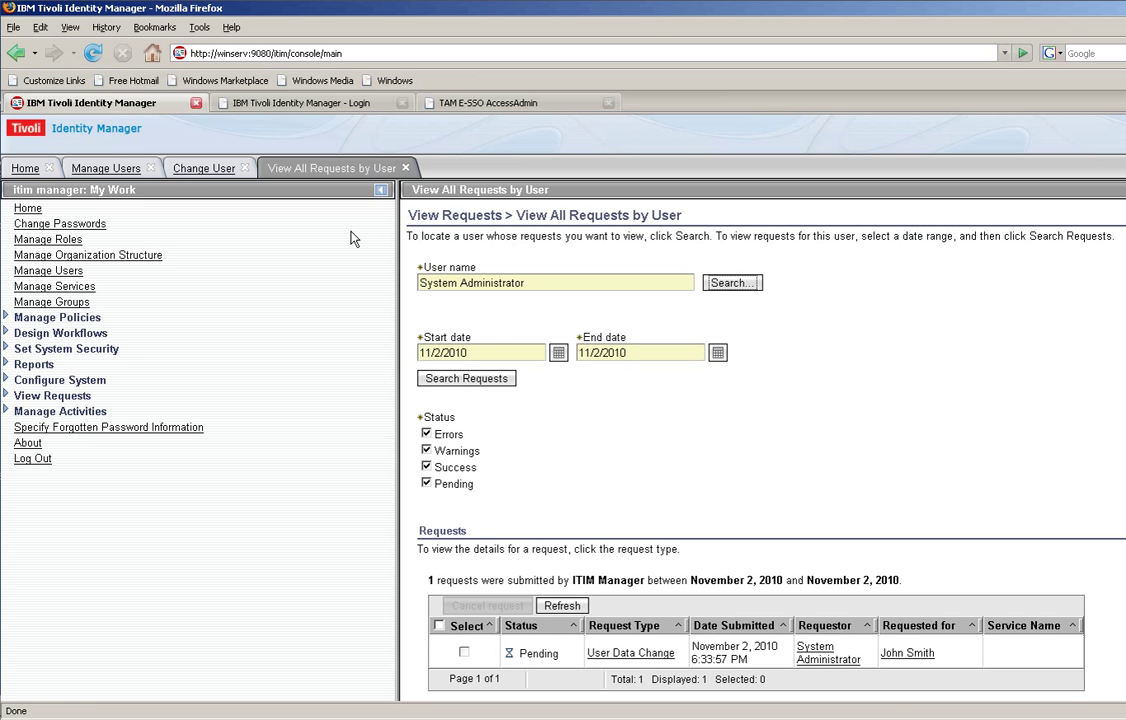
# Sign in to the self-service site as the approver
pyautogui.click(315, 104)
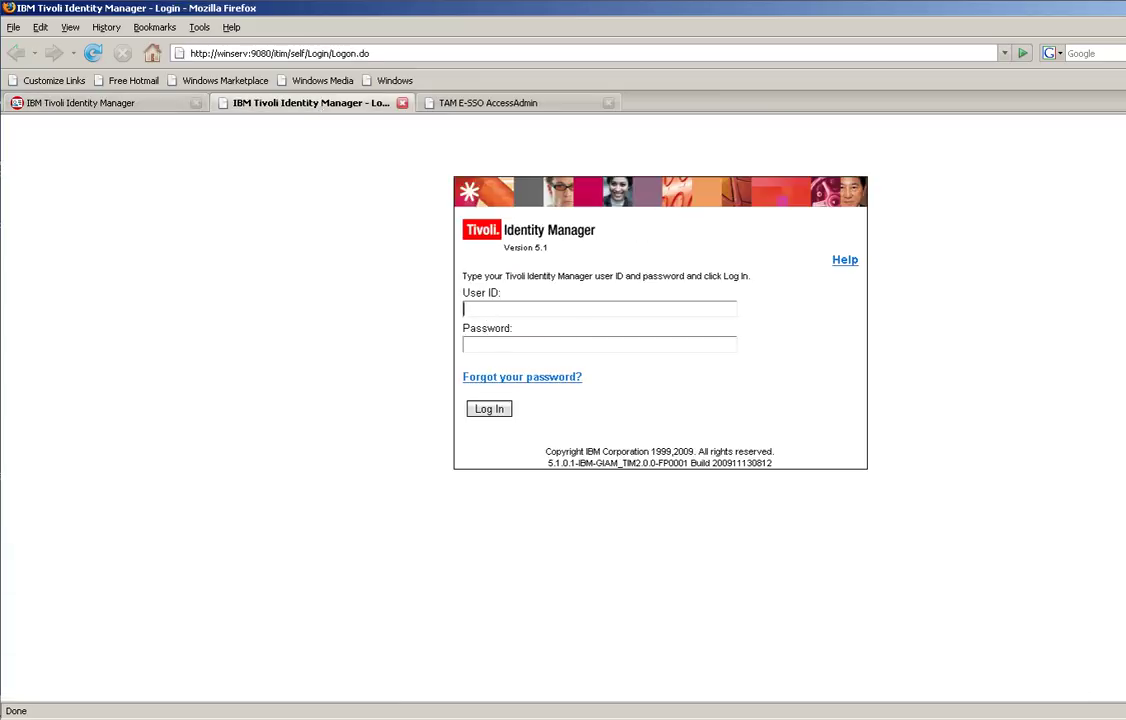
pyautogui.write('o')
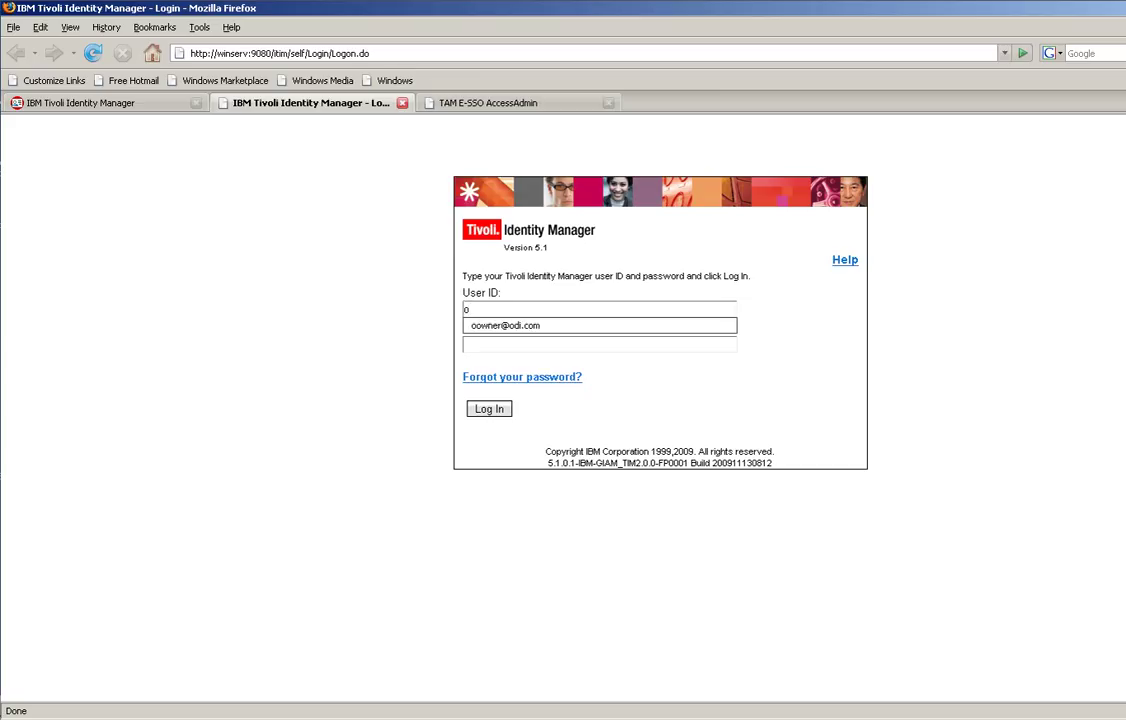
pyautogui.click(485, 328)
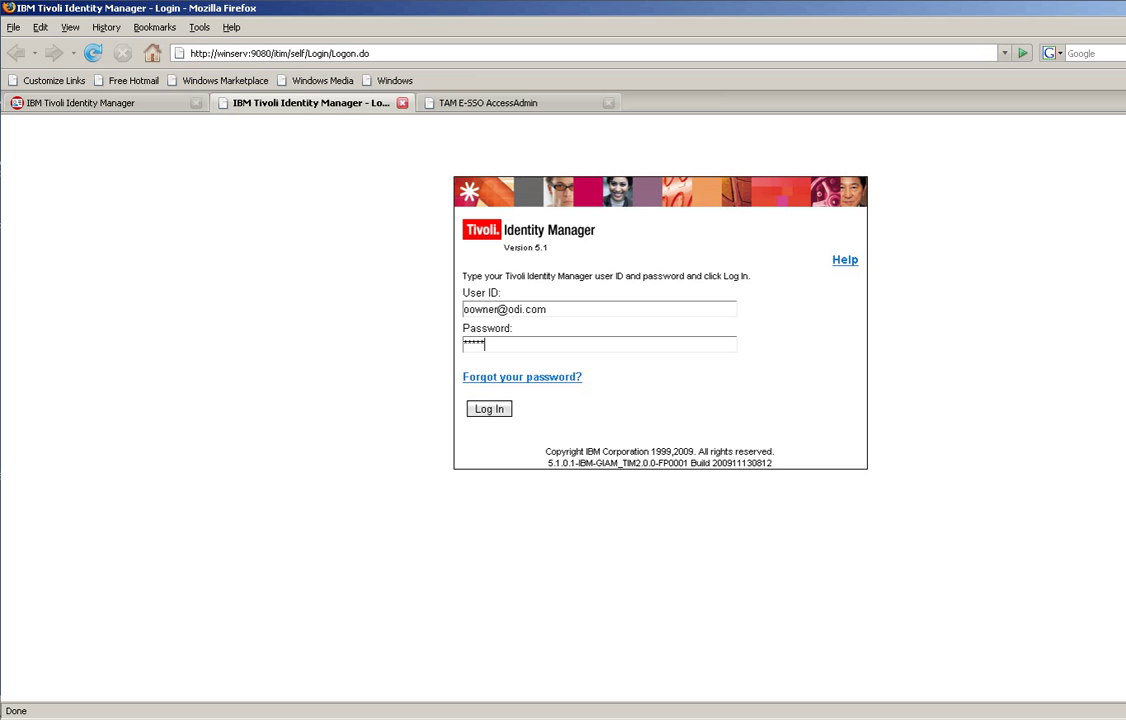
pyautogui.press('Return')
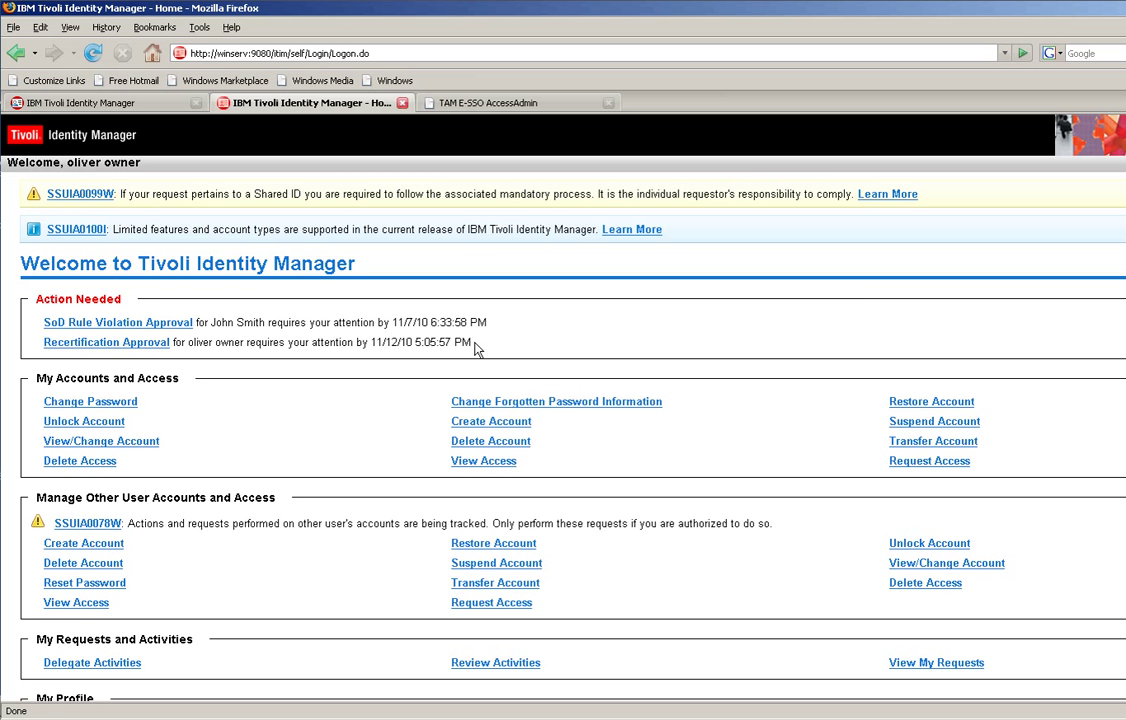
# Approve the SoD Rule Violation request with the comment 'I know about this and I support'
pyautogui.click(105, 325)
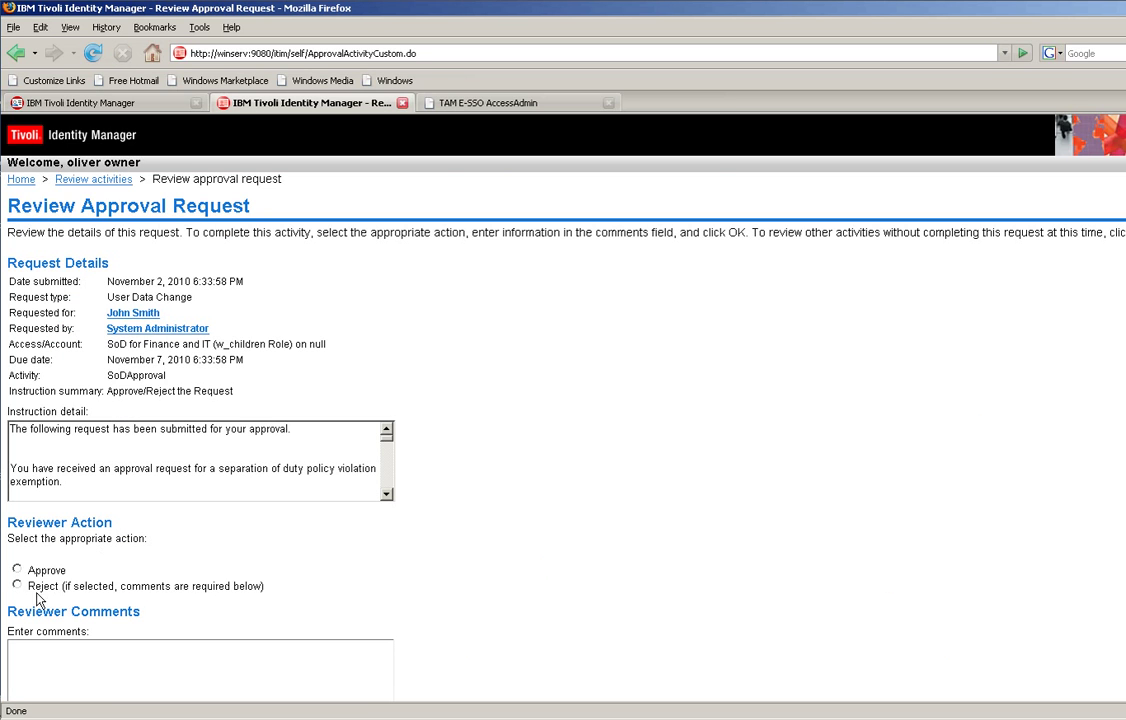
pyautogui.click(17, 570)
pyautogui.click(10, 646)
pyautogui.write('I know about this and I support')
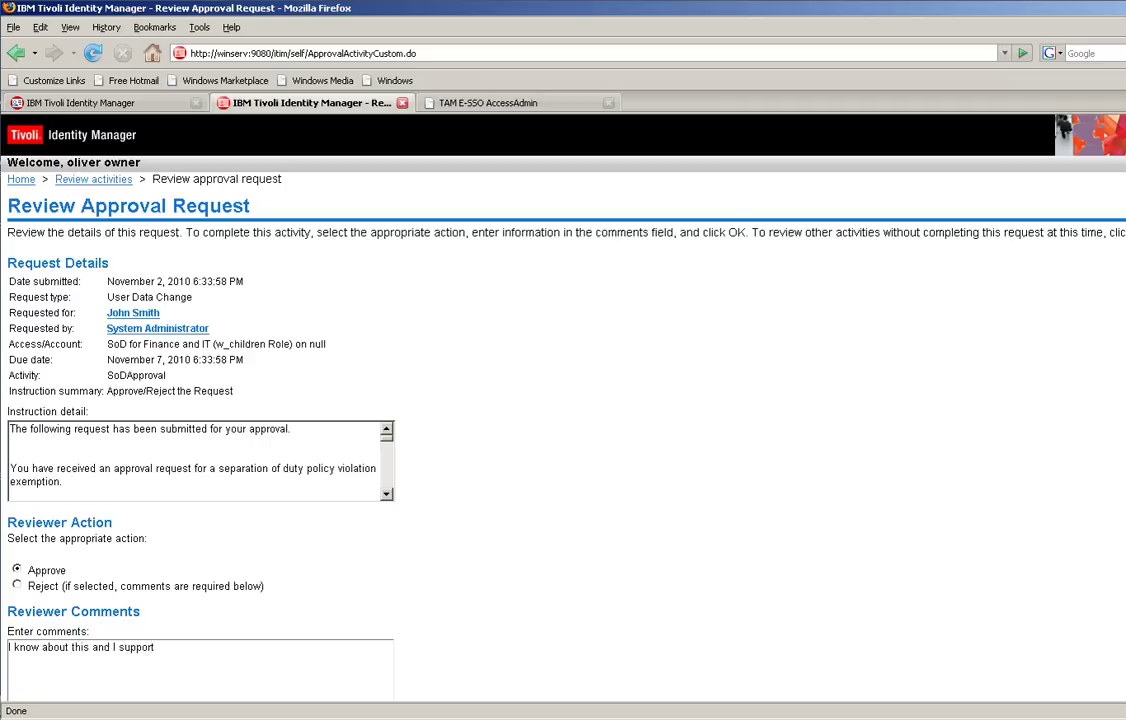
pyautogui.scroll(-2, 445, 576)
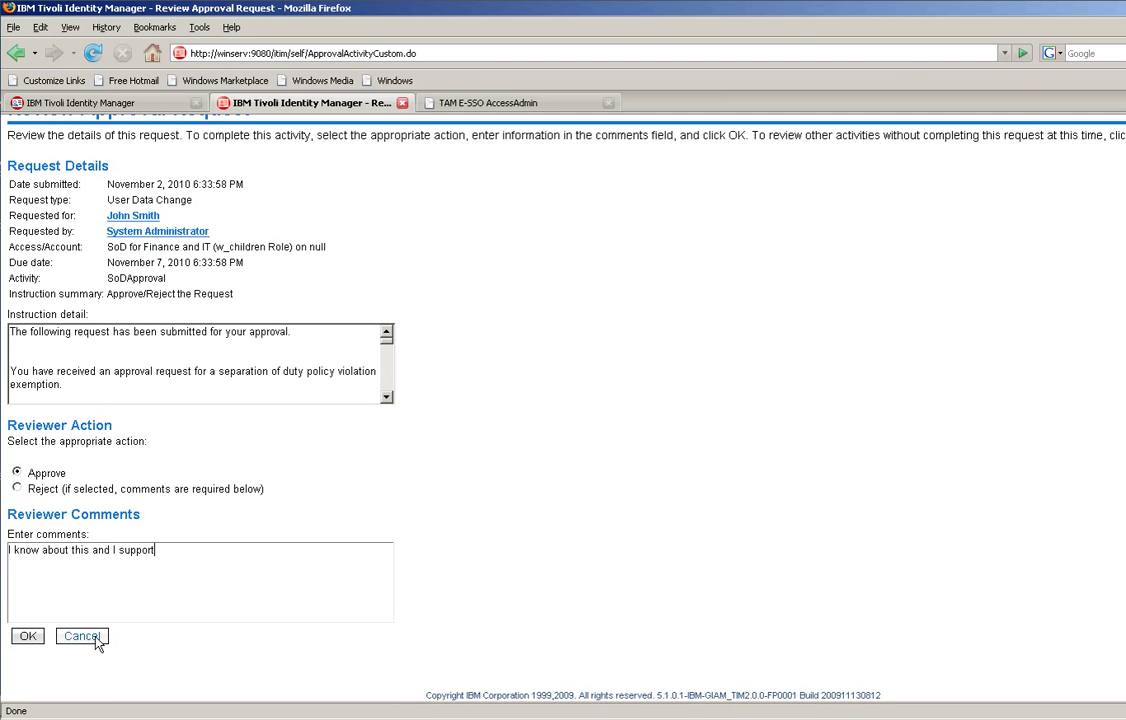
pyautogui.click(28, 637)
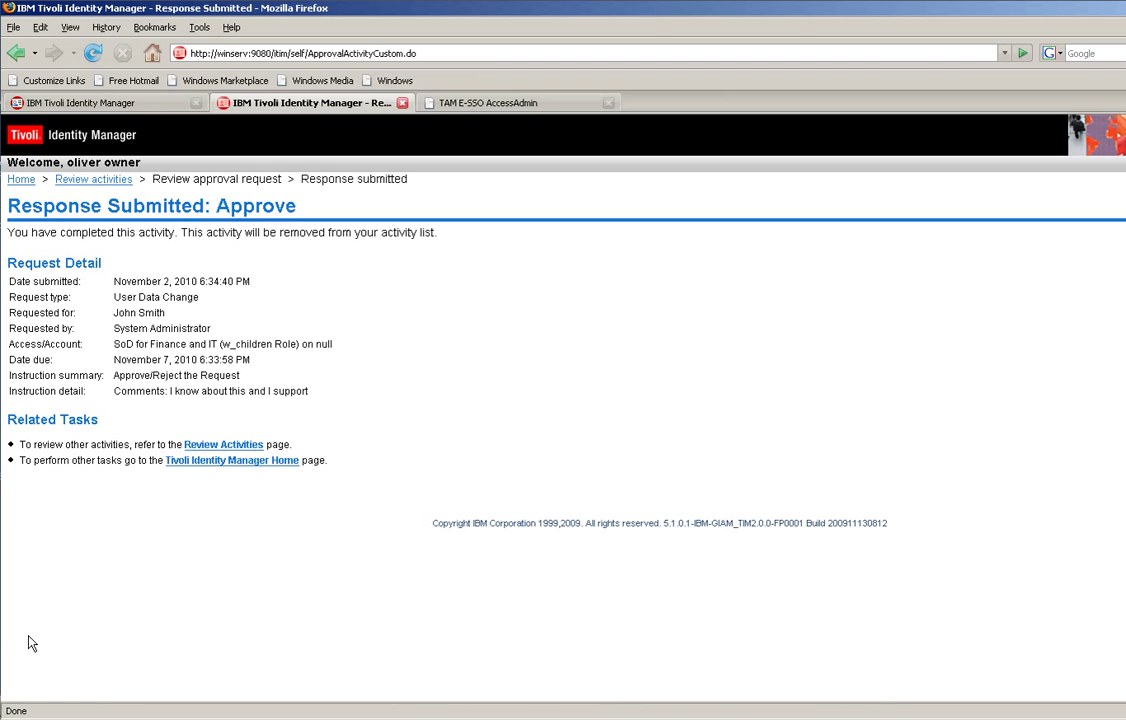
# Approve the pending IT_svsDesk_winEP recertification request, then log off the self-service site
pyautogui.click(210, 451)
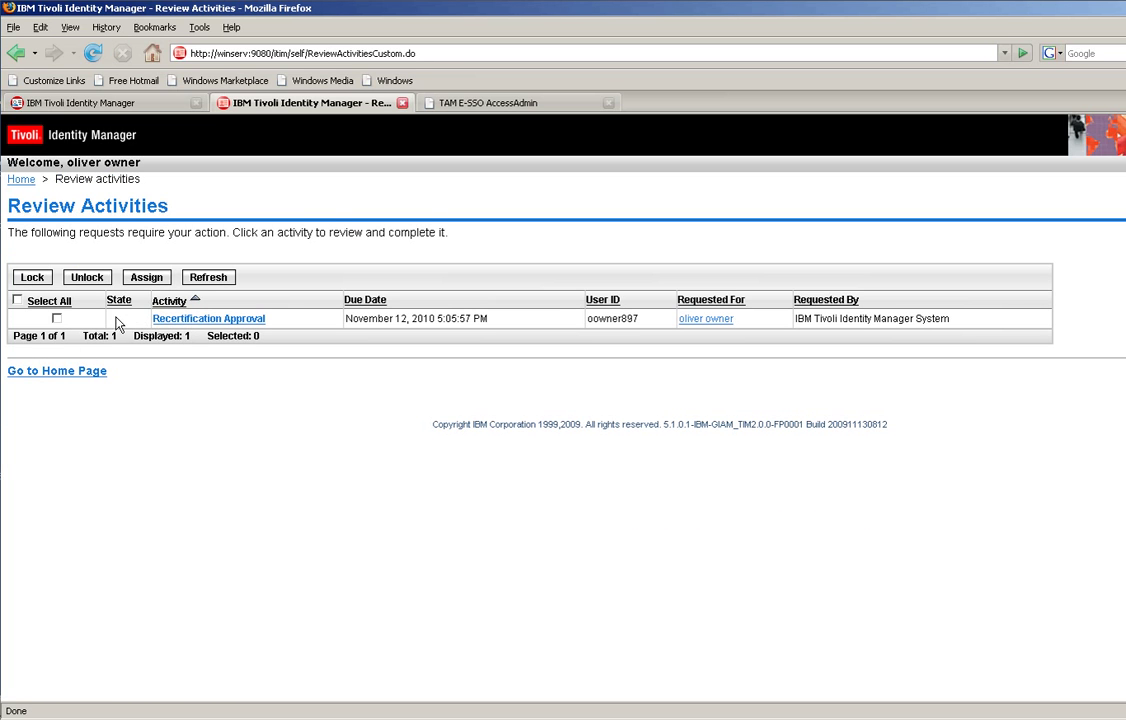
pyautogui.click(57, 319)
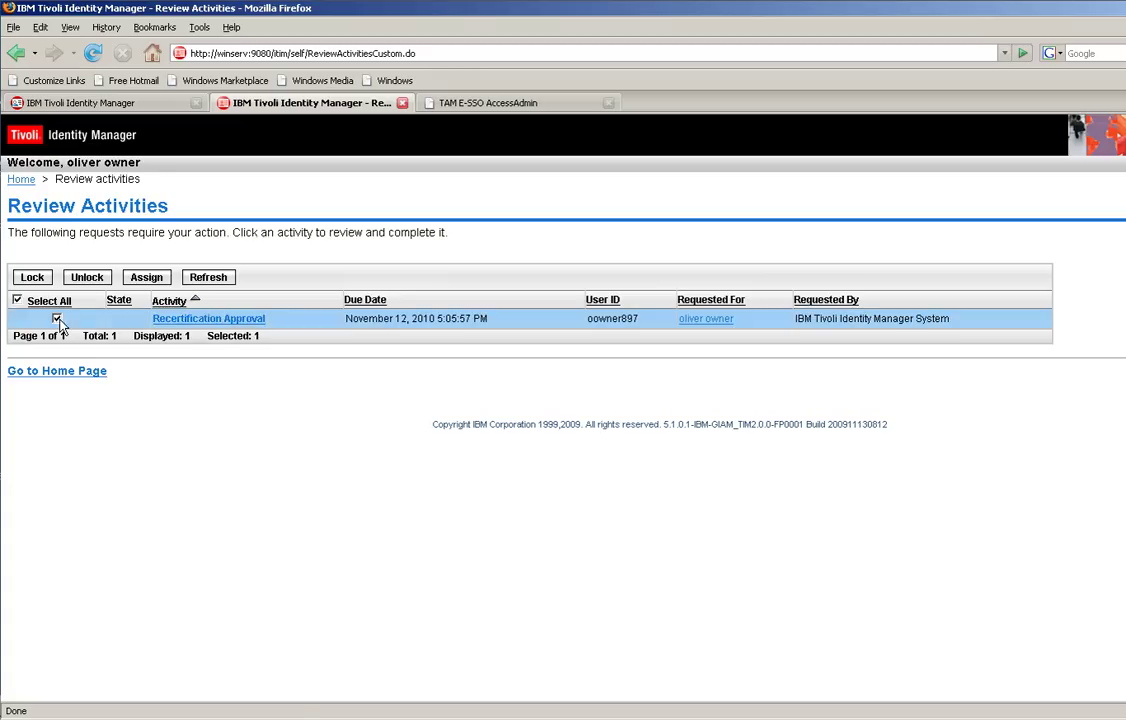
pyautogui.click(195, 320)
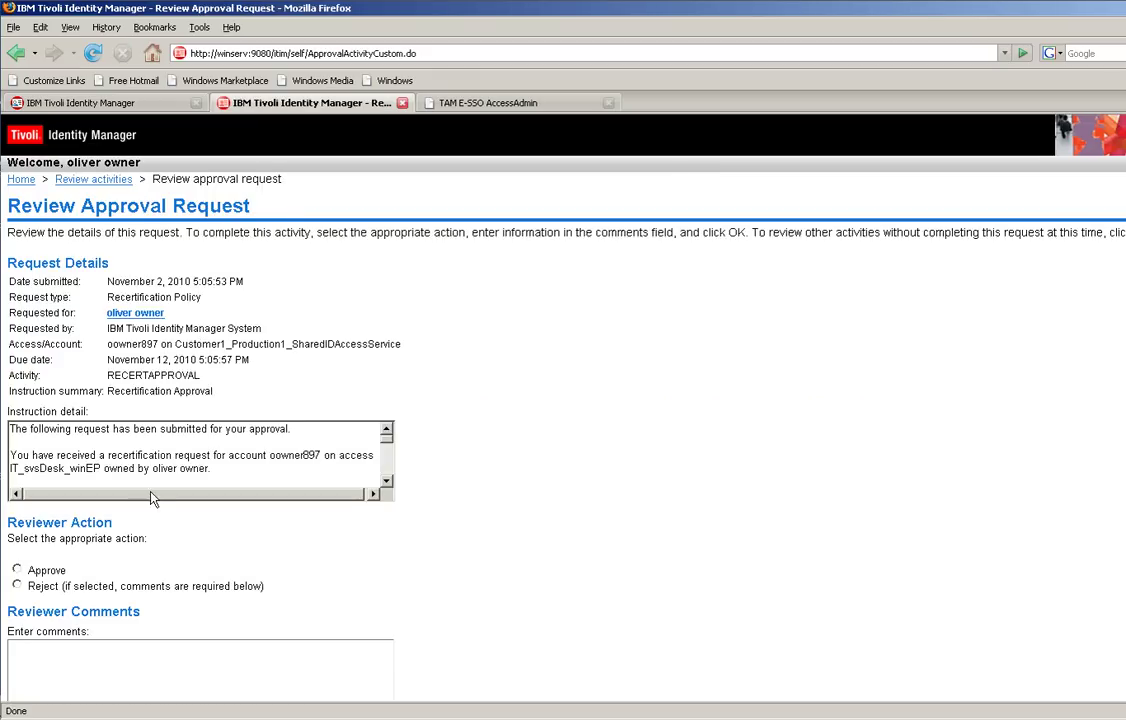
pyautogui.click(16, 571)
pyautogui.scroll(-2, 264, 611)
pyautogui.click(37, 643)
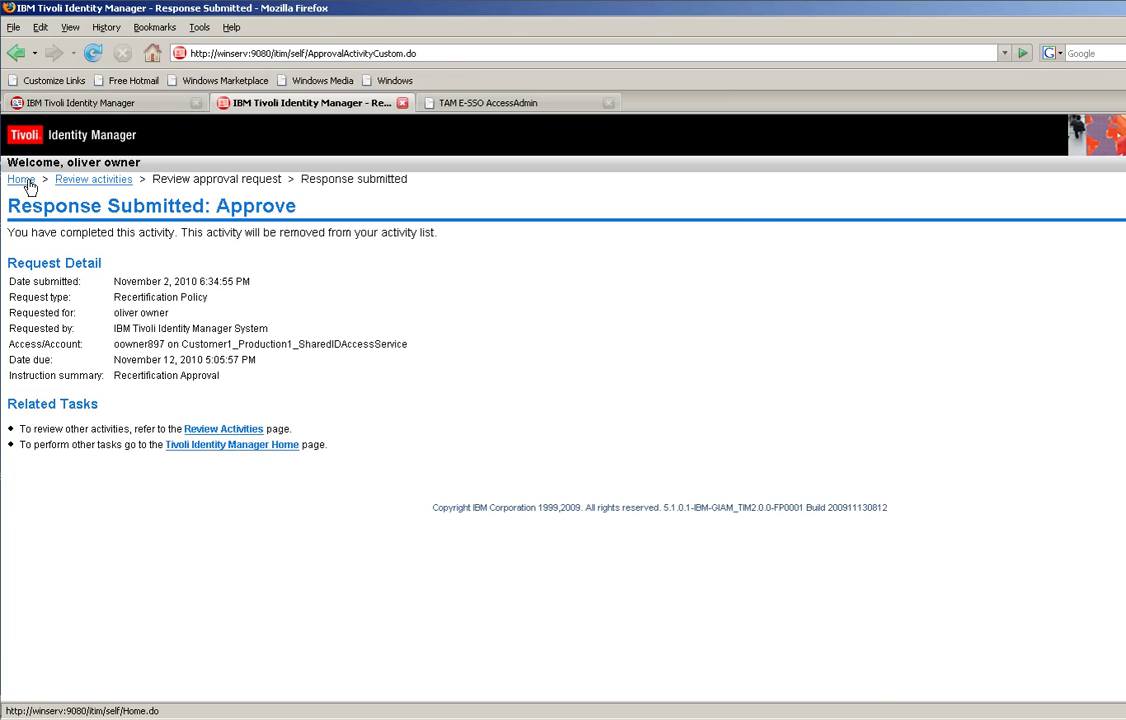
pyautogui.click(22, 180)
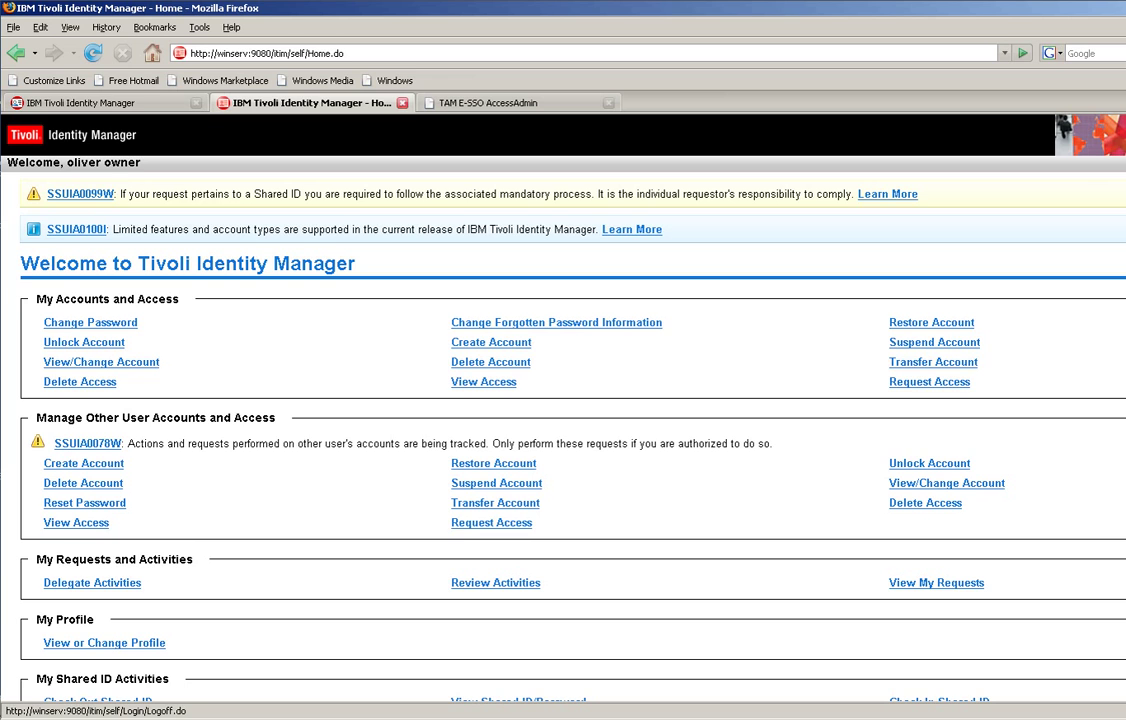
pyautogui.click(1100, 162)
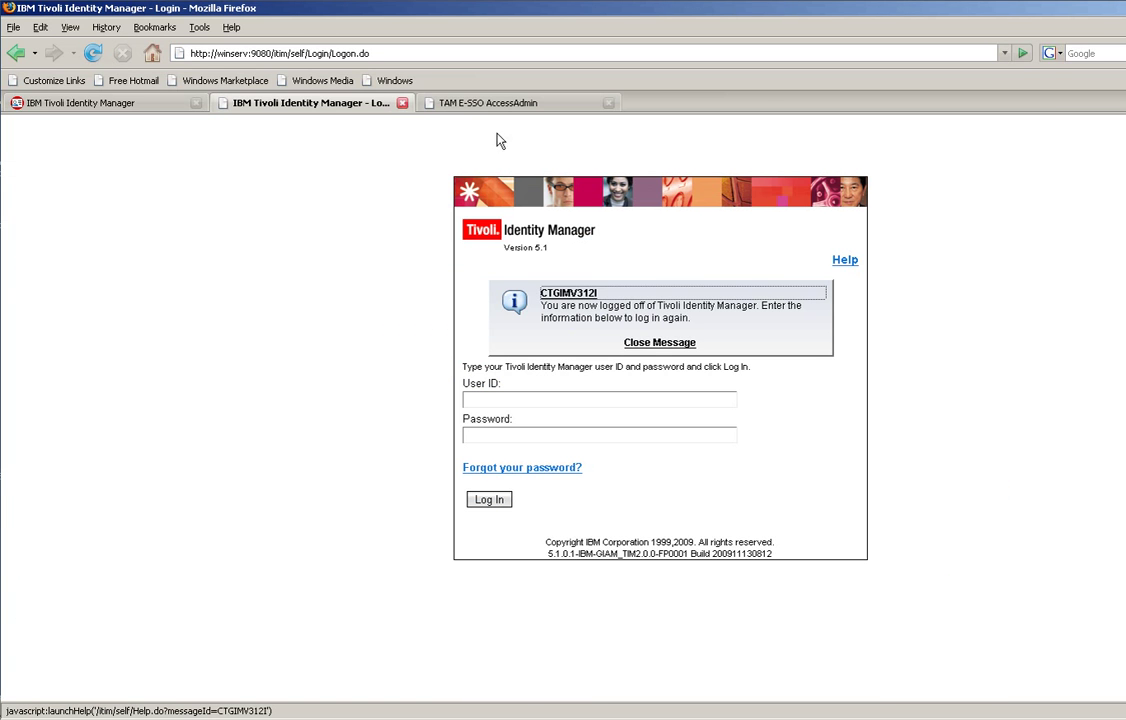
# In the admin console, close the requests-by-user and change-user success pages and open the employee's profile for editing
pyautogui.click(133, 104)
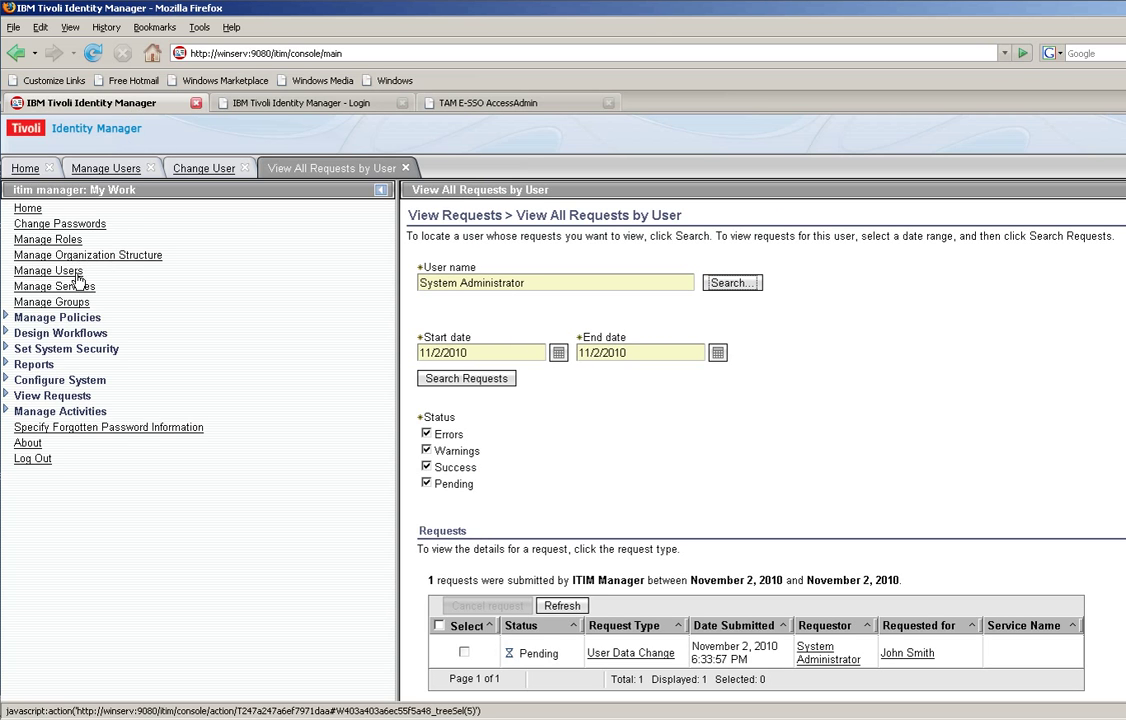
pyautogui.click(405, 168)
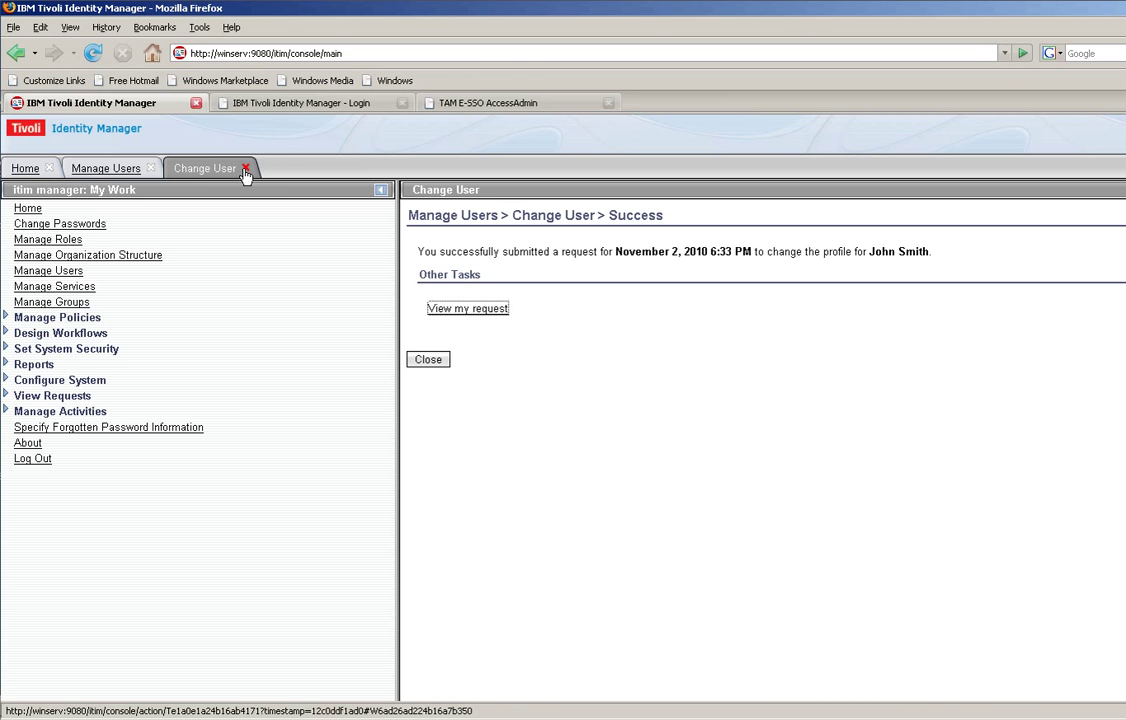
pyautogui.click(424, 361)
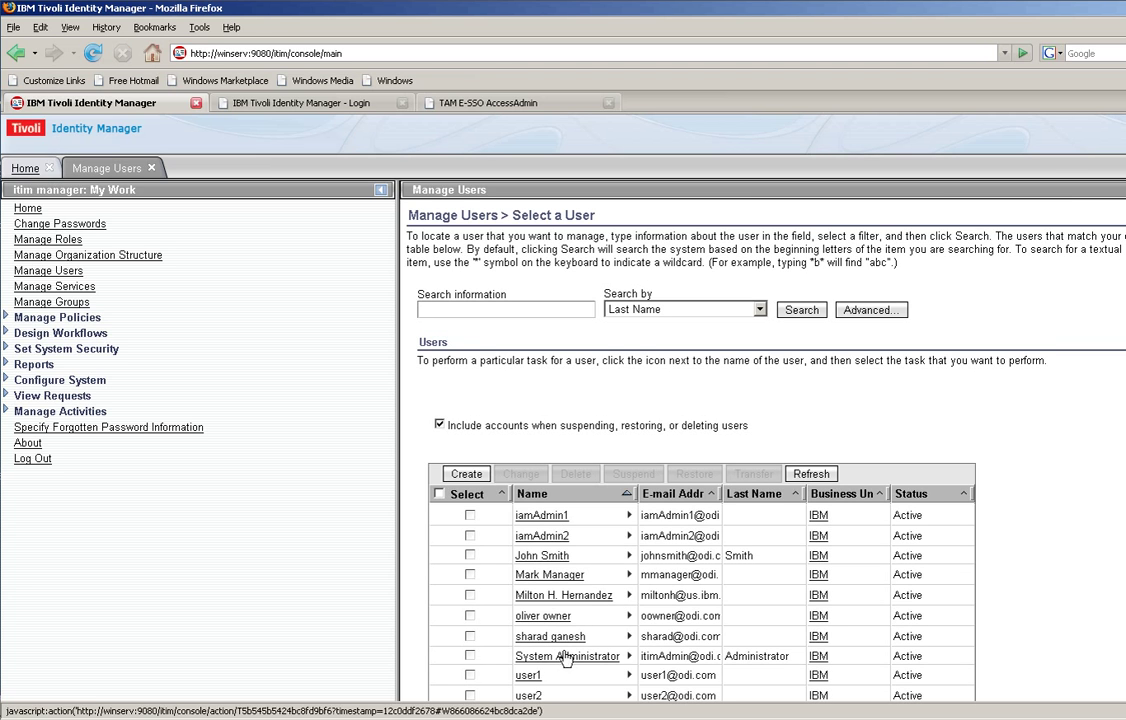
pyautogui.scroll(-2, 568, 566)
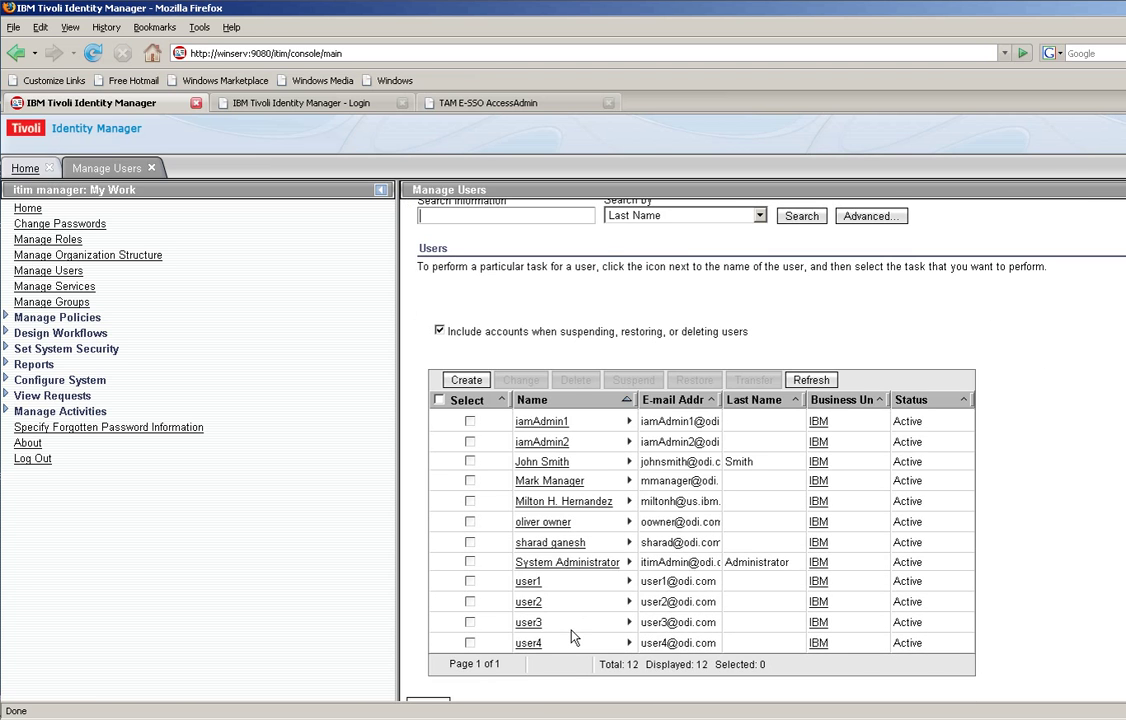
pyautogui.click(548, 464)
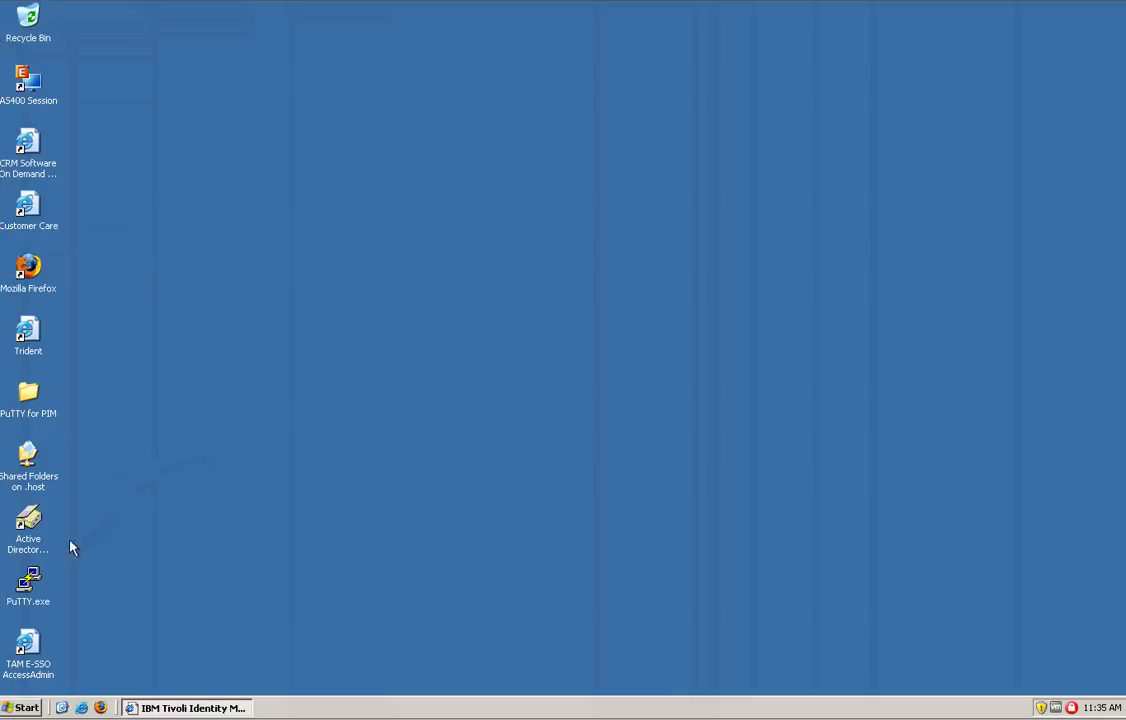
# Open the winserv PuTTY session, confirm Financial_Databases is in Role Selection, then close the session
pyautogui.doubleClick(30, 580)
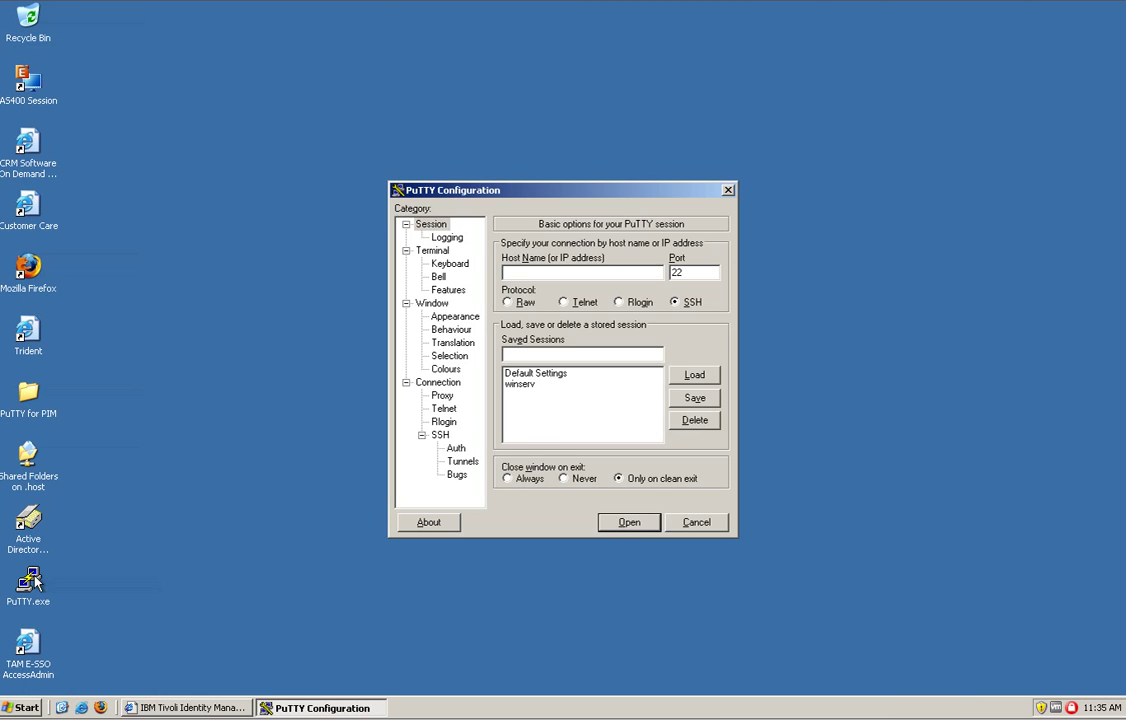
pyautogui.click(518, 385)
pyautogui.doubleClick(518, 385)
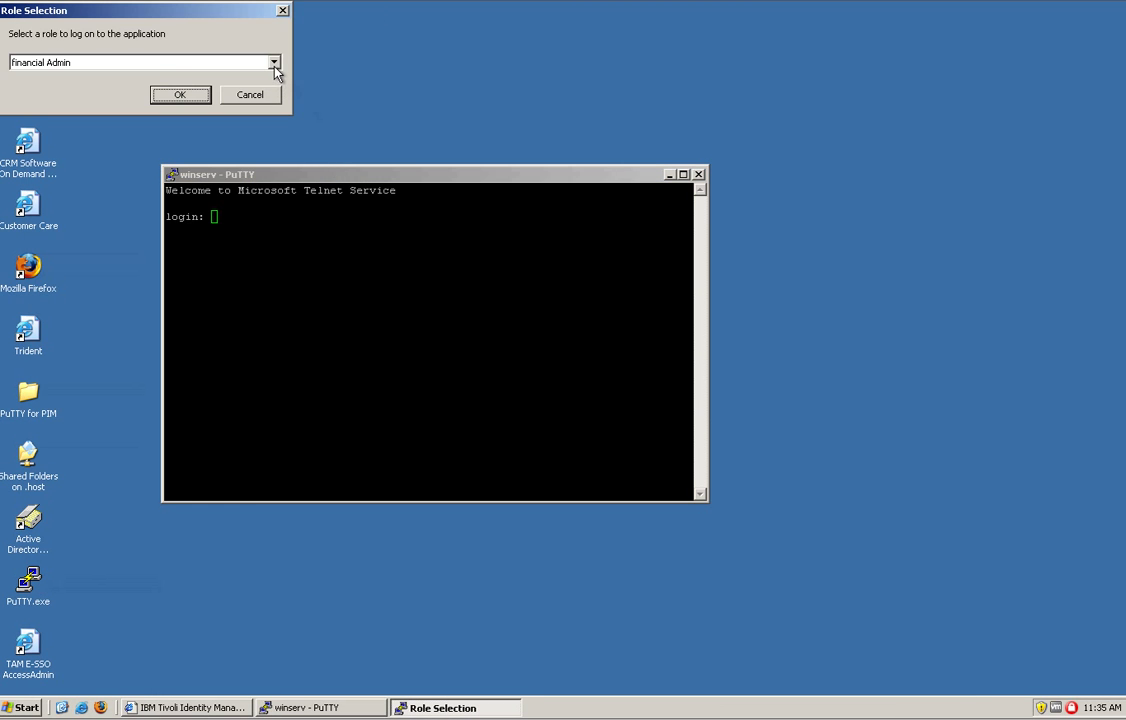
pyautogui.click(274, 63)
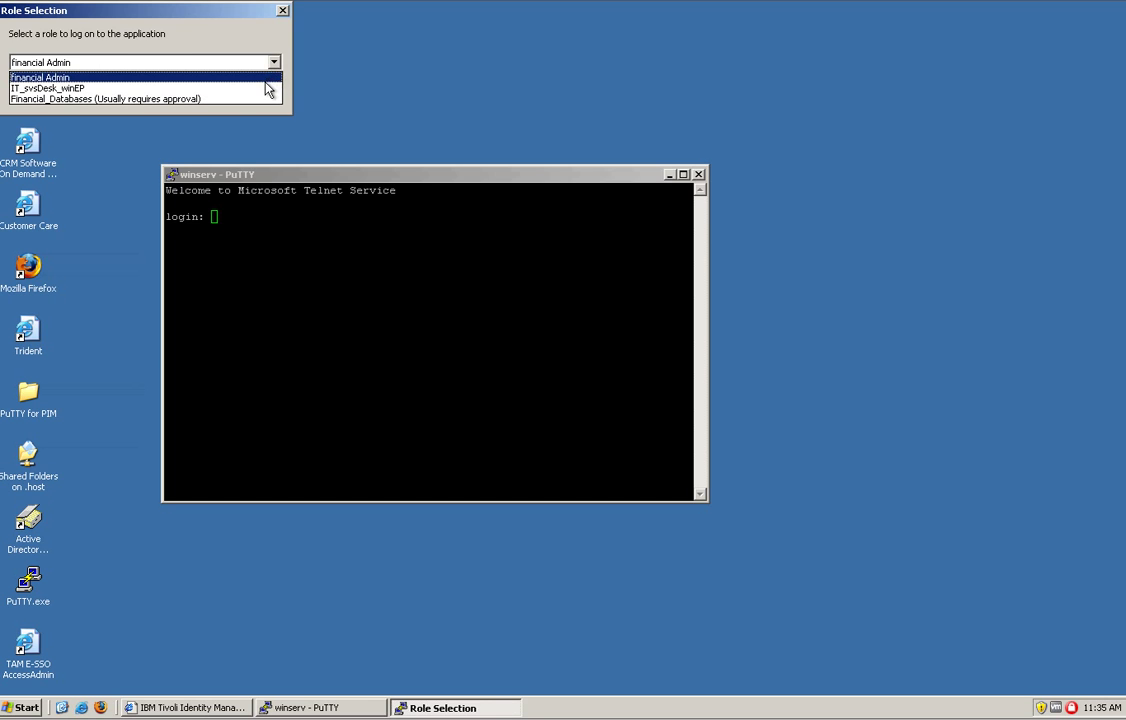
pyautogui.click(363, 58)
pyautogui.click(698, 174)
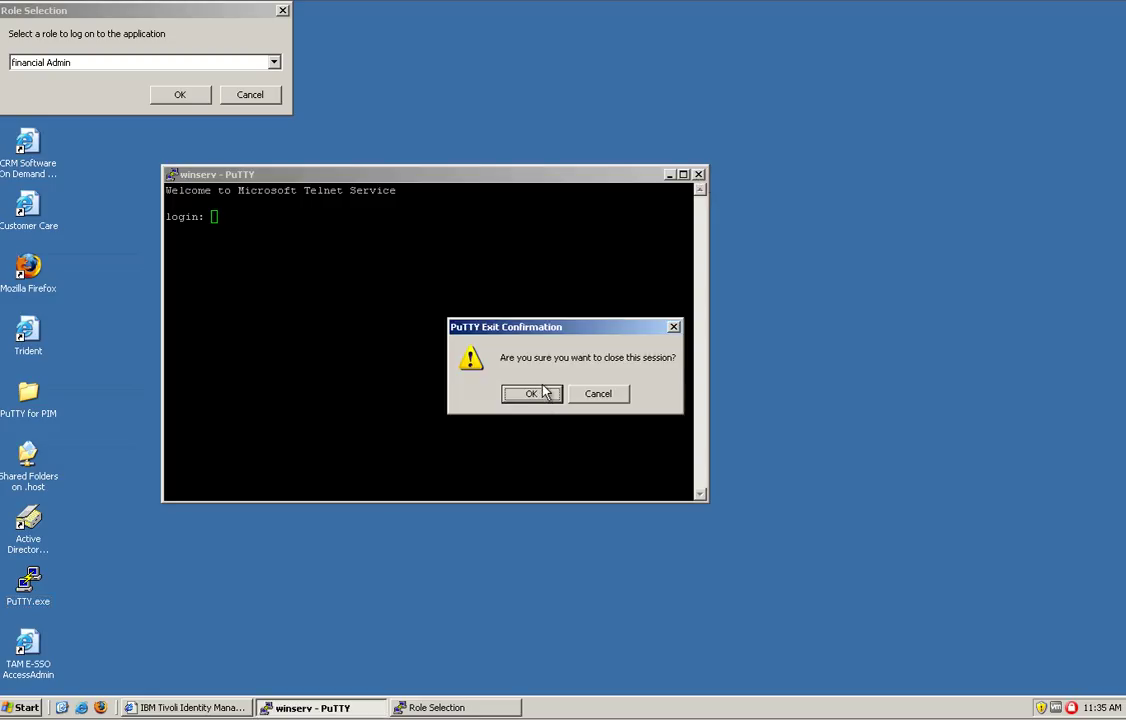
pyautogui.click(539, 398)
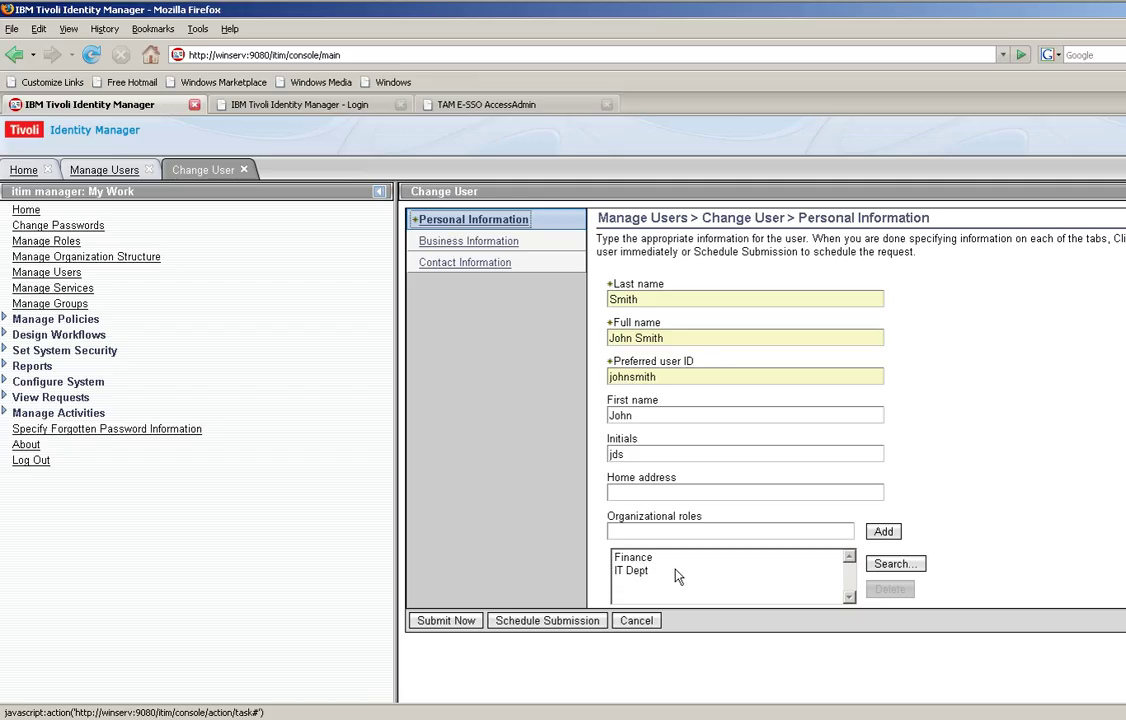
# Delete Finance from the employee's organizational roles, submit the change, and view the successful request
pyautogui.click(635, 560)
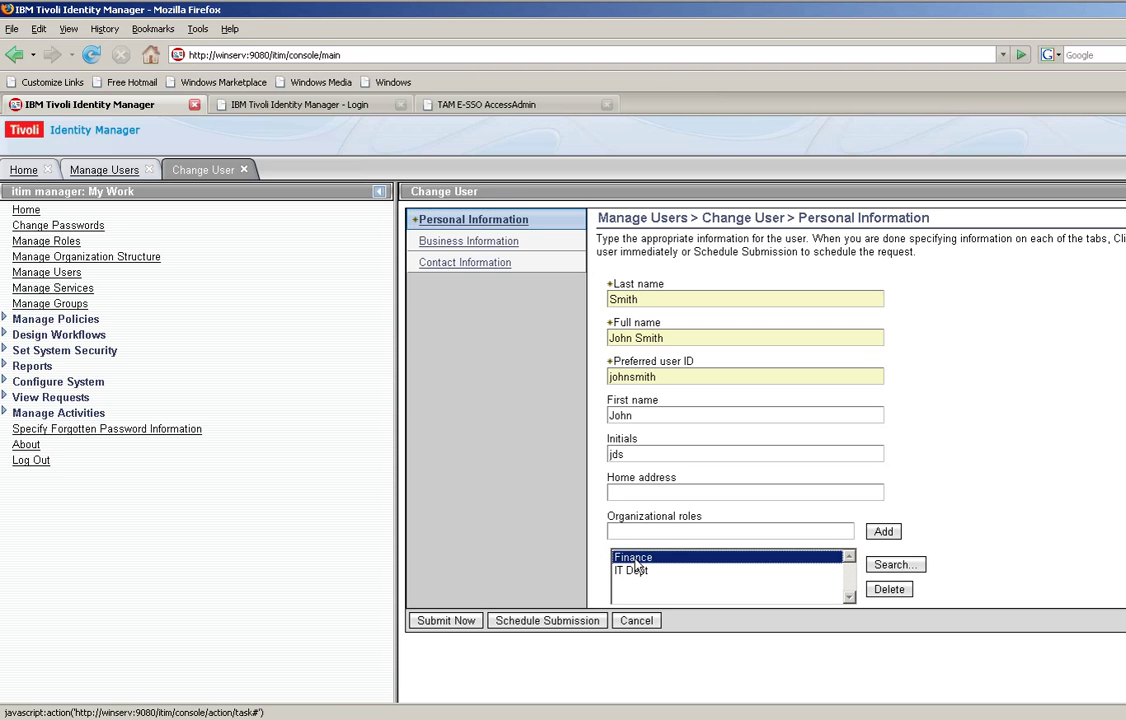
pyautogui.click(898, 594)
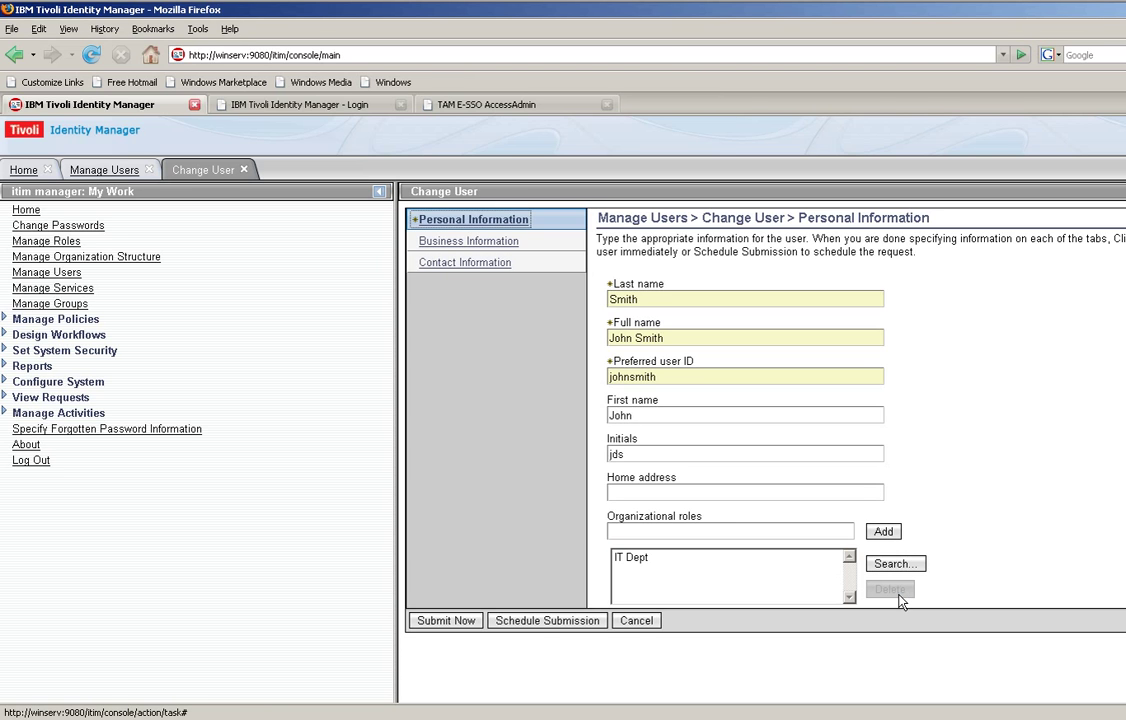
pyautogui.click(446, 621)
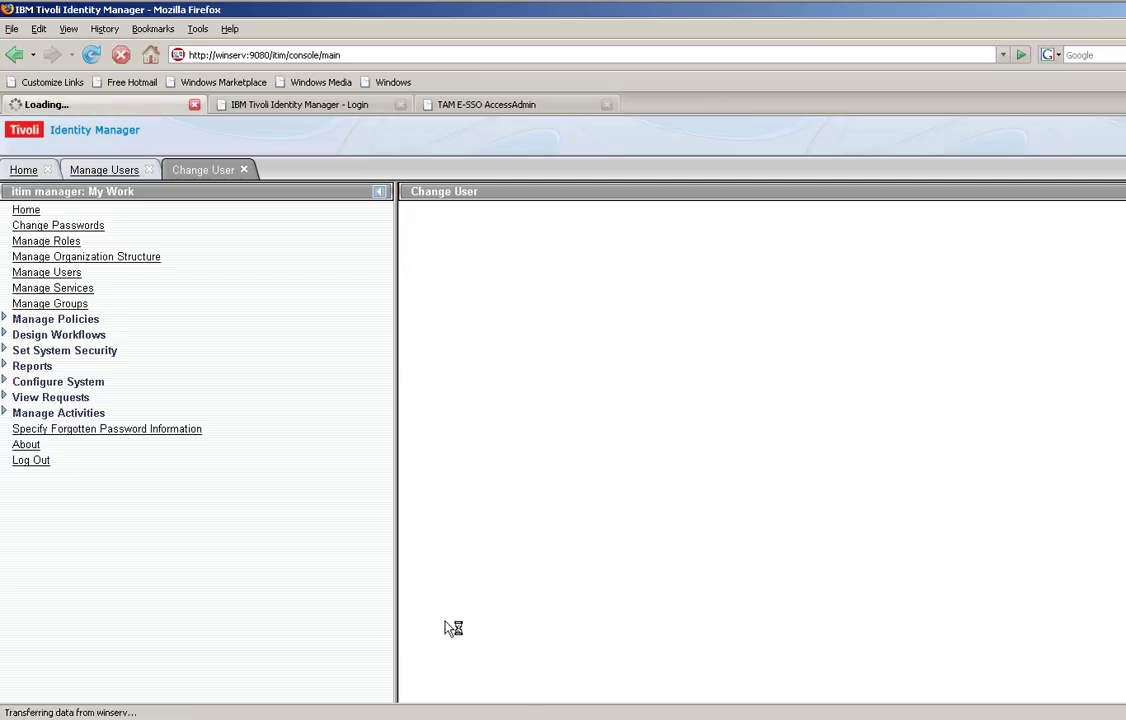
pyautogui.click(462, 311)
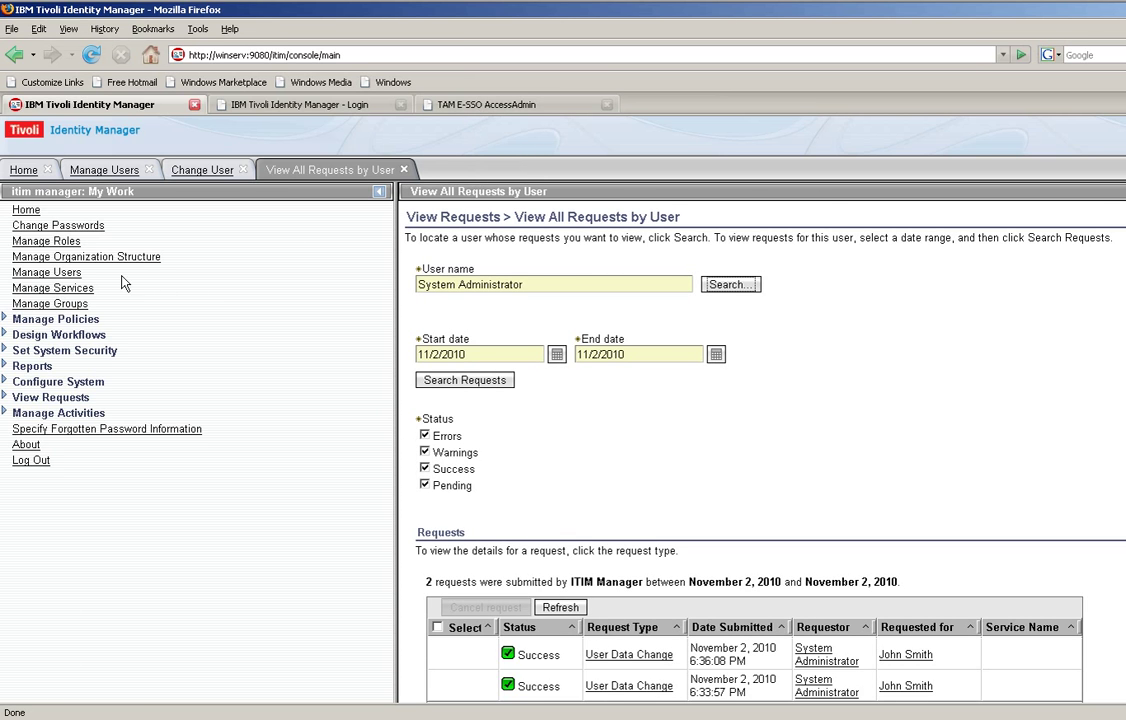
# Close the requests-by-user and change-user success pages and reopen the employee's record, now listing only IT Dept
pyautogui.click(68, 274)
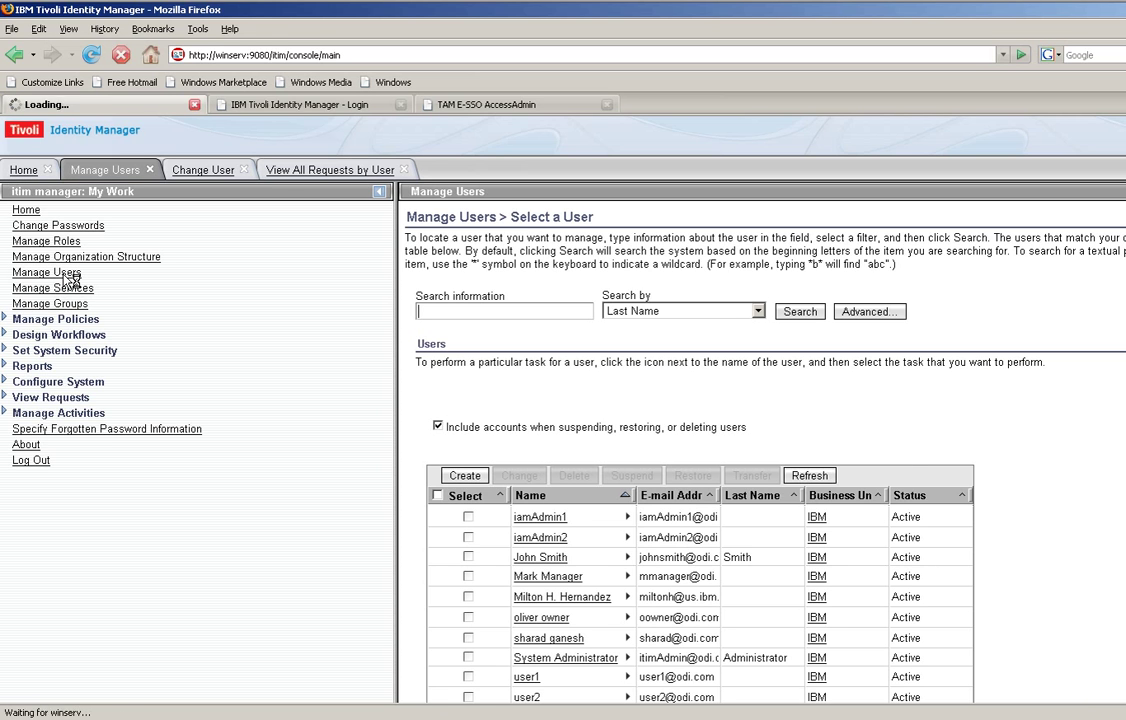
pyautogui.click(540, 559)
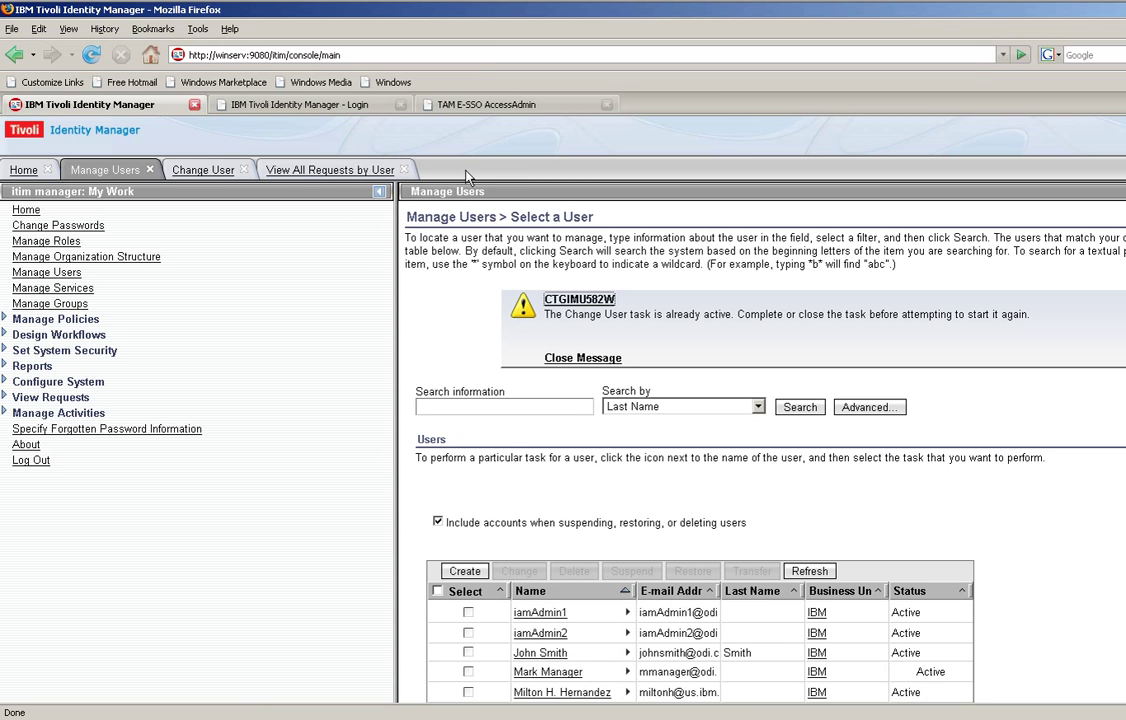
pyautogui.click(404, 172)
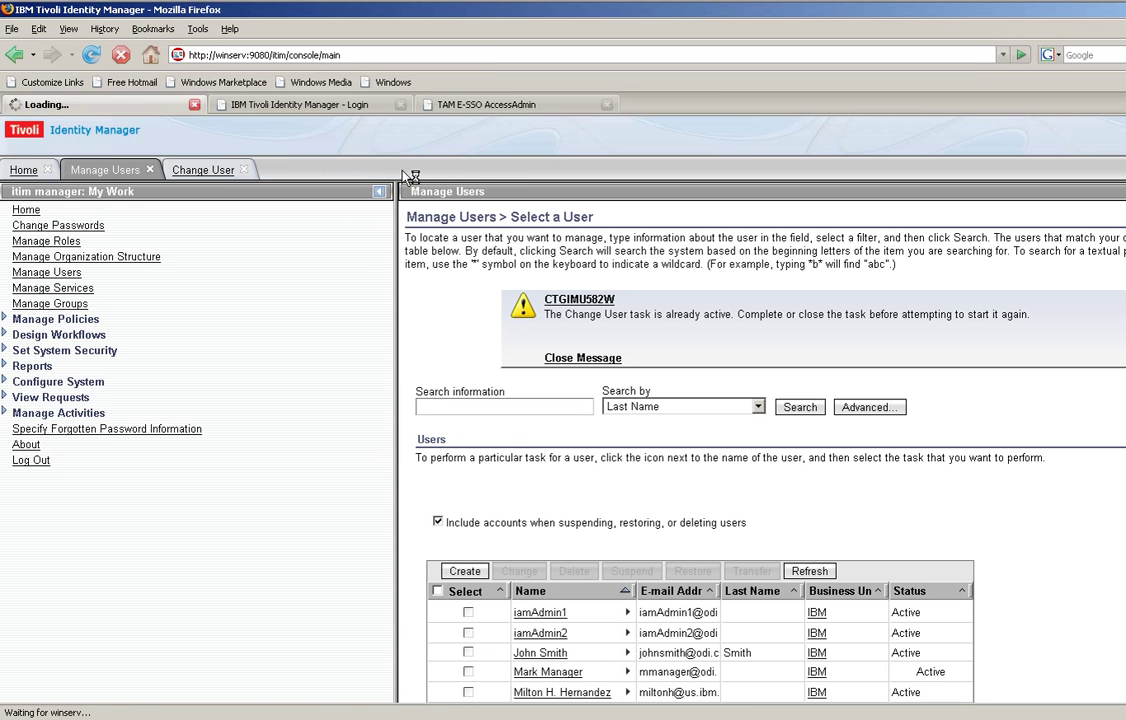
pyautogui.click(213, 172)
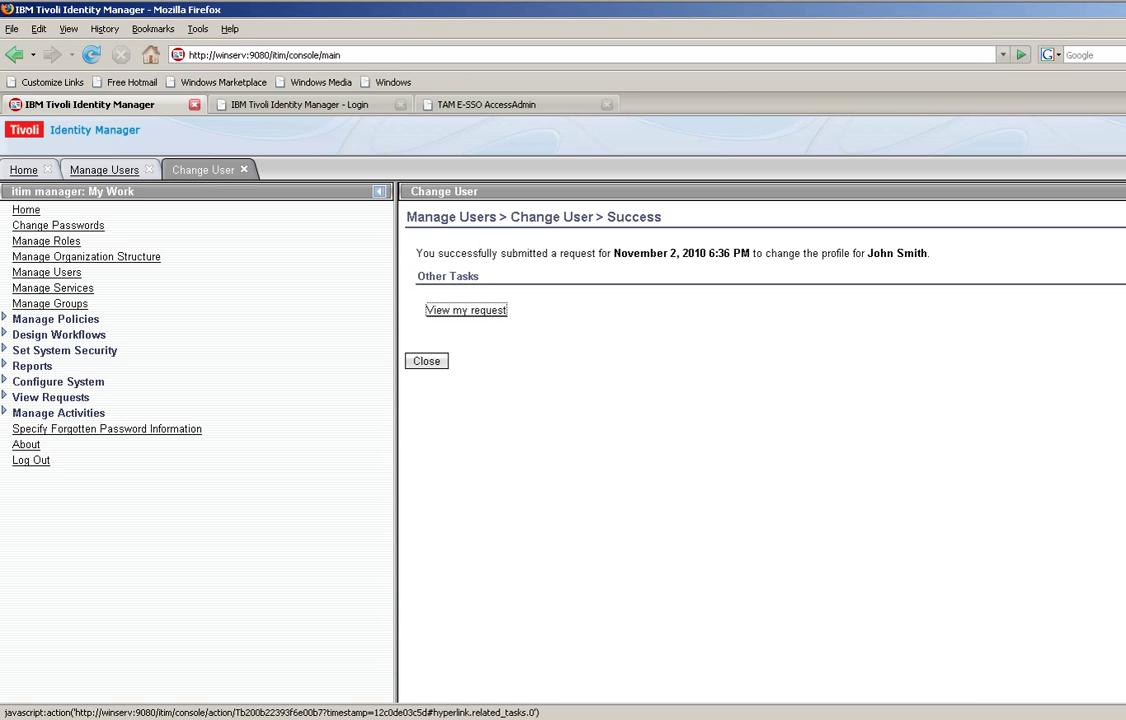
pyautogui.click(427, 361)
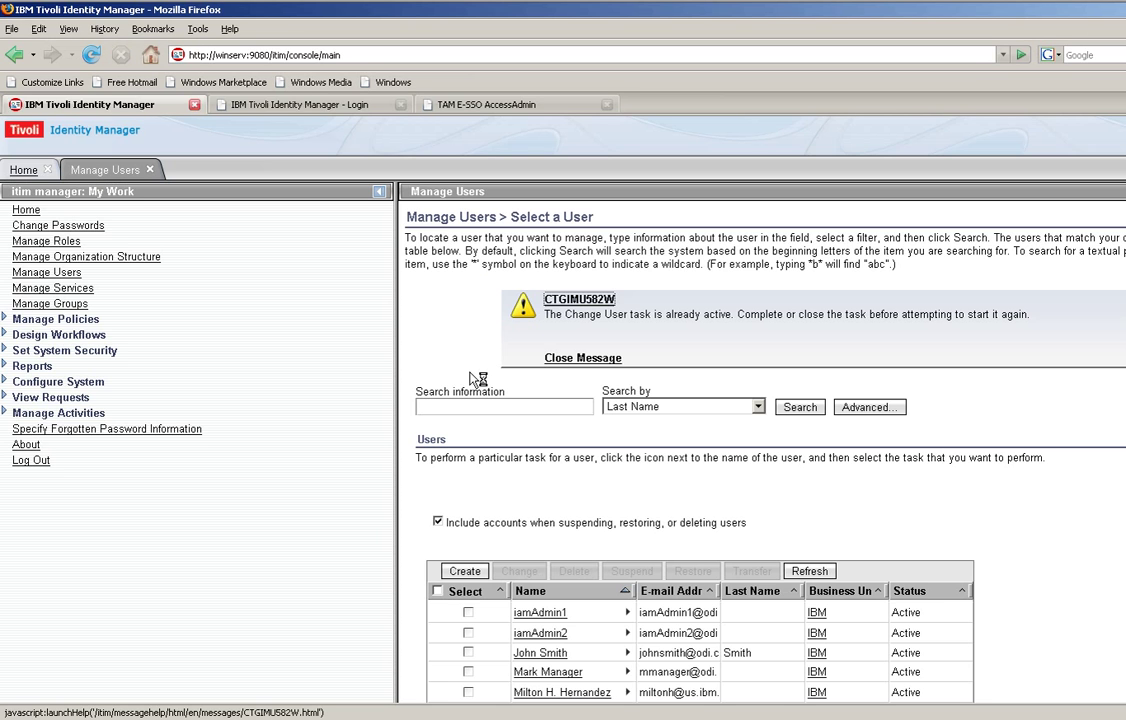
pyautogui.scroll(-2, 590, 565)
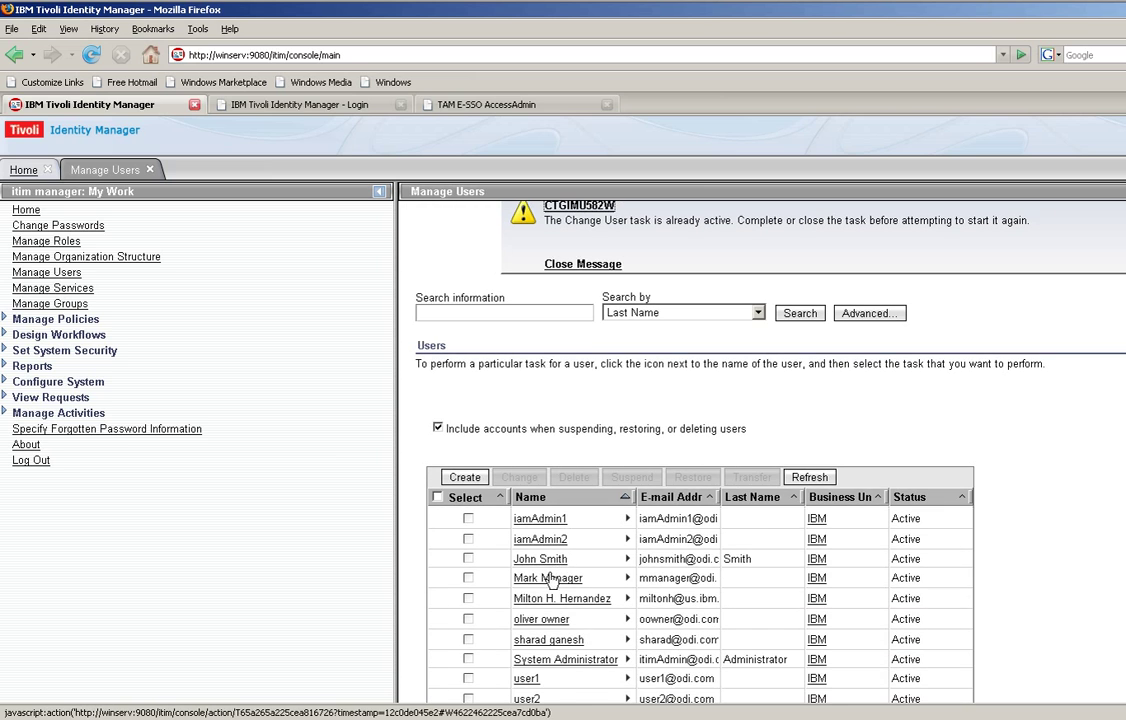
pyautogui.click(549, 562)
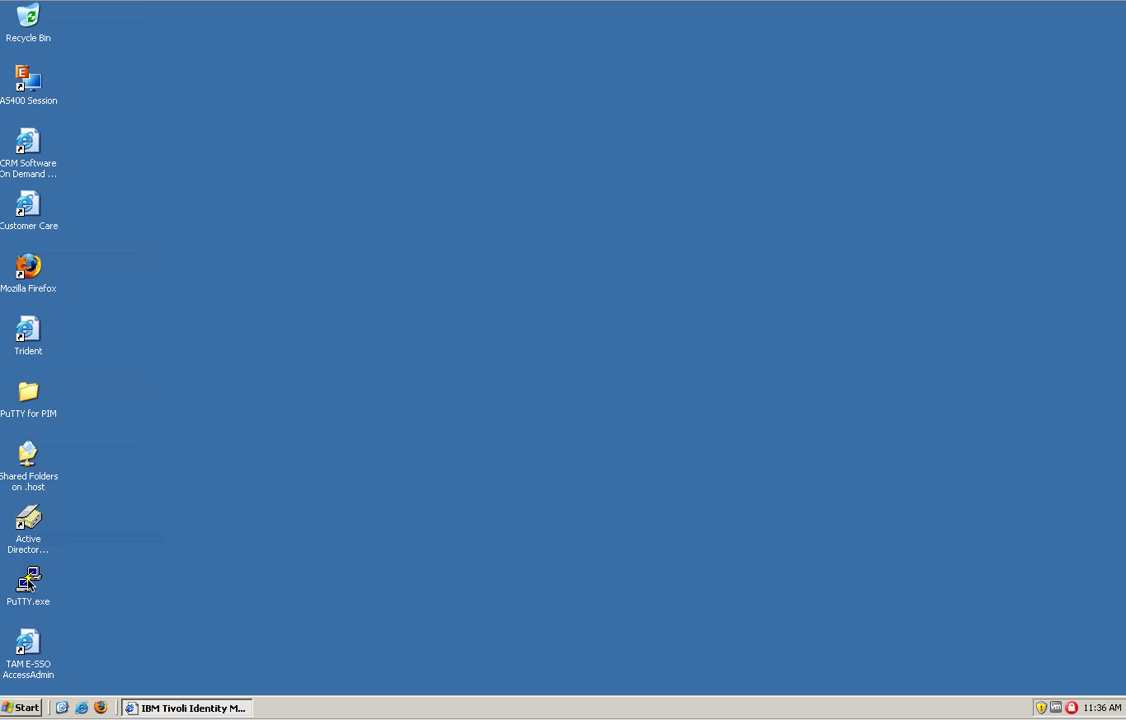
# Launch a PuTTY session to winserv and list the Role Selection options: Financial_Databases and IT_svsDesk_winEP
pyautogui.click(29, 586)
pyautogui.doubleClick(29, 586)
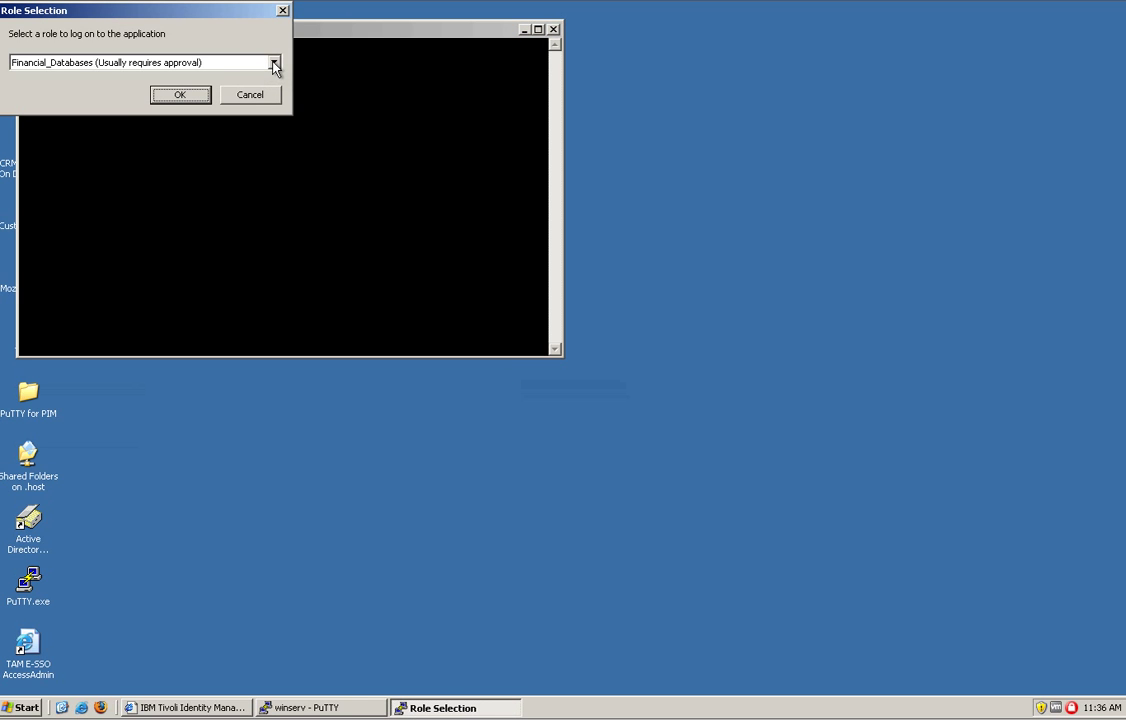
pyautogui.click(274, 63)
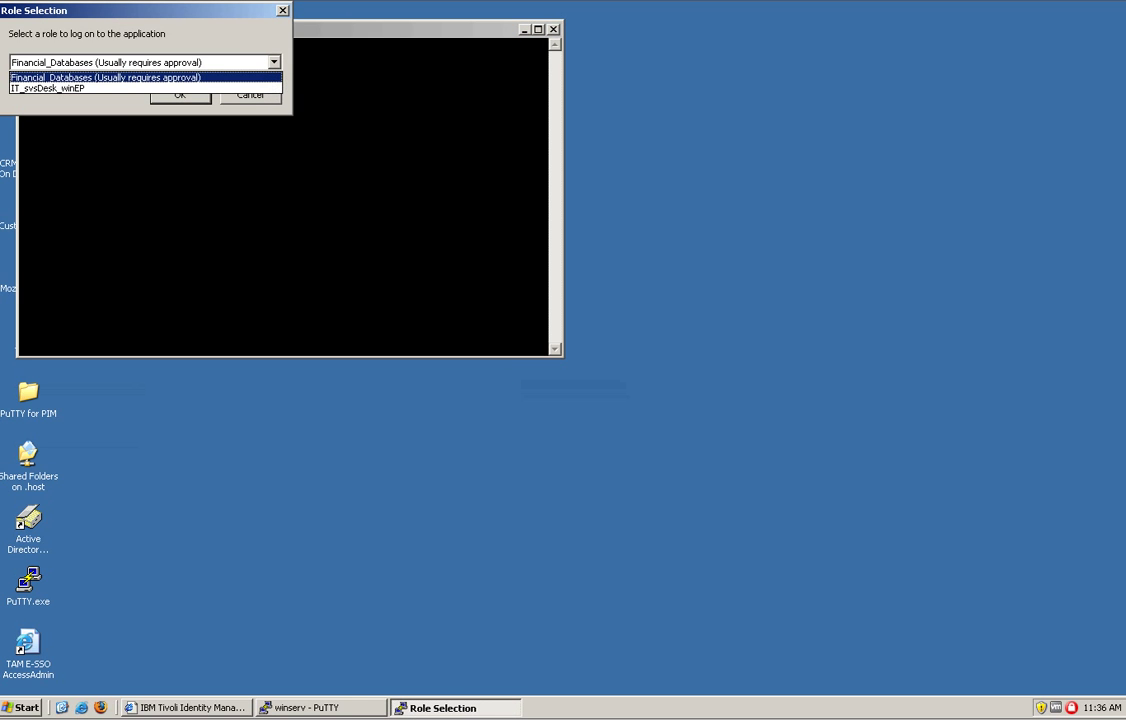